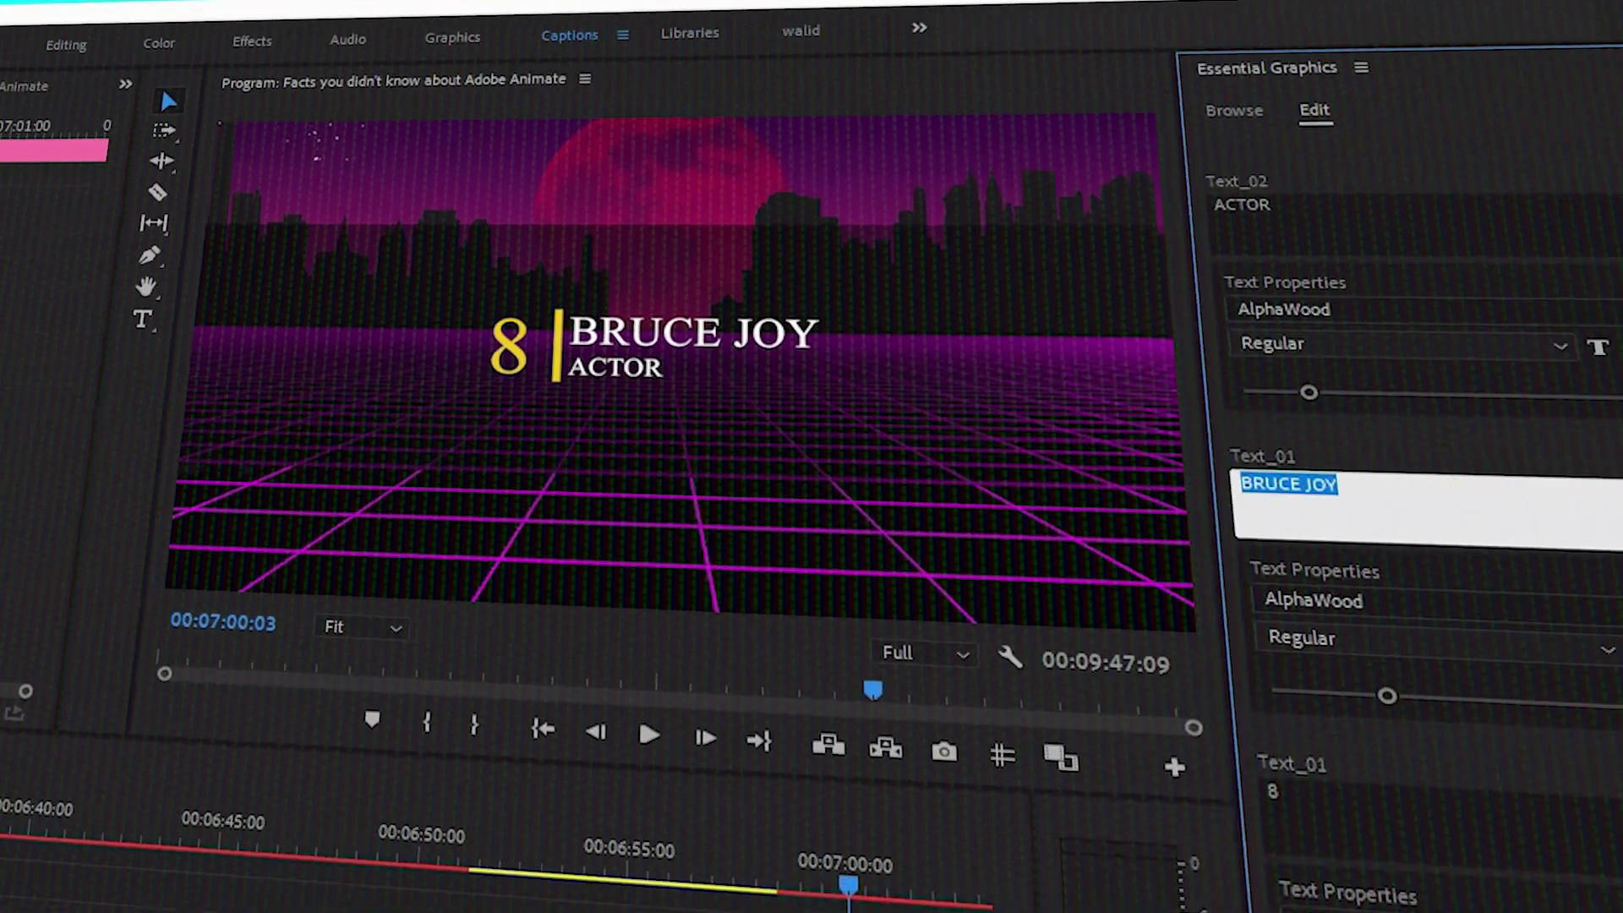
Step: Paste the new name into the lower third's text and play the sequence
key("ctrl+v")
key("shift+Tab")
type("Fixing")
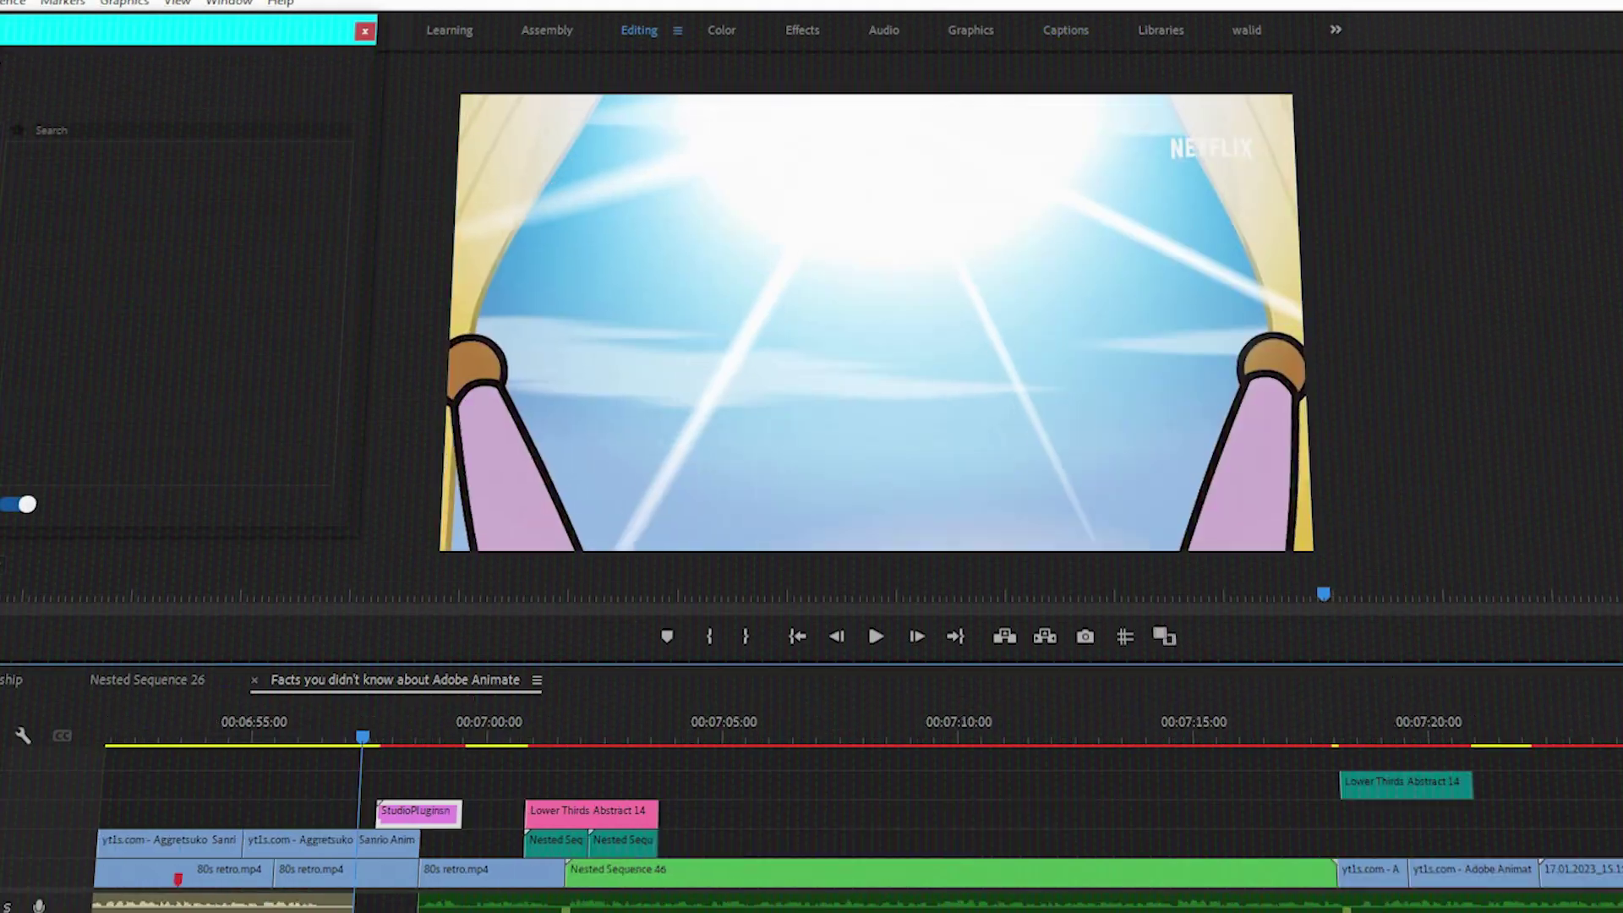
key("space")
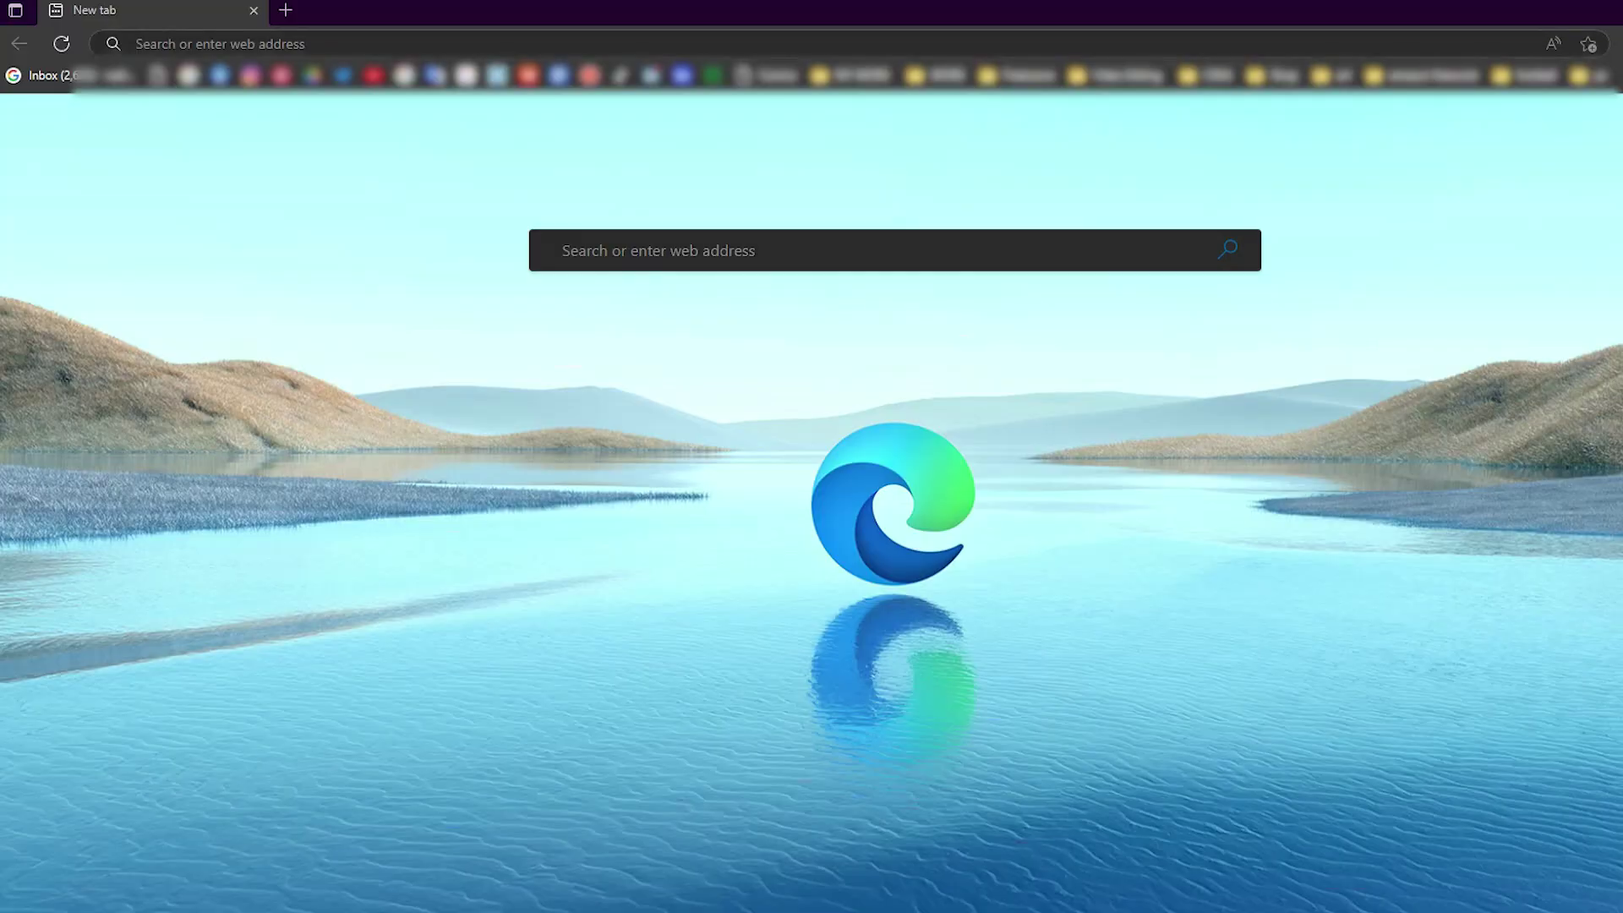
Step: Load StudioPlugins.net and scroll down to the Free, Monthly and Annual pricing plans
left_click(136, 43)
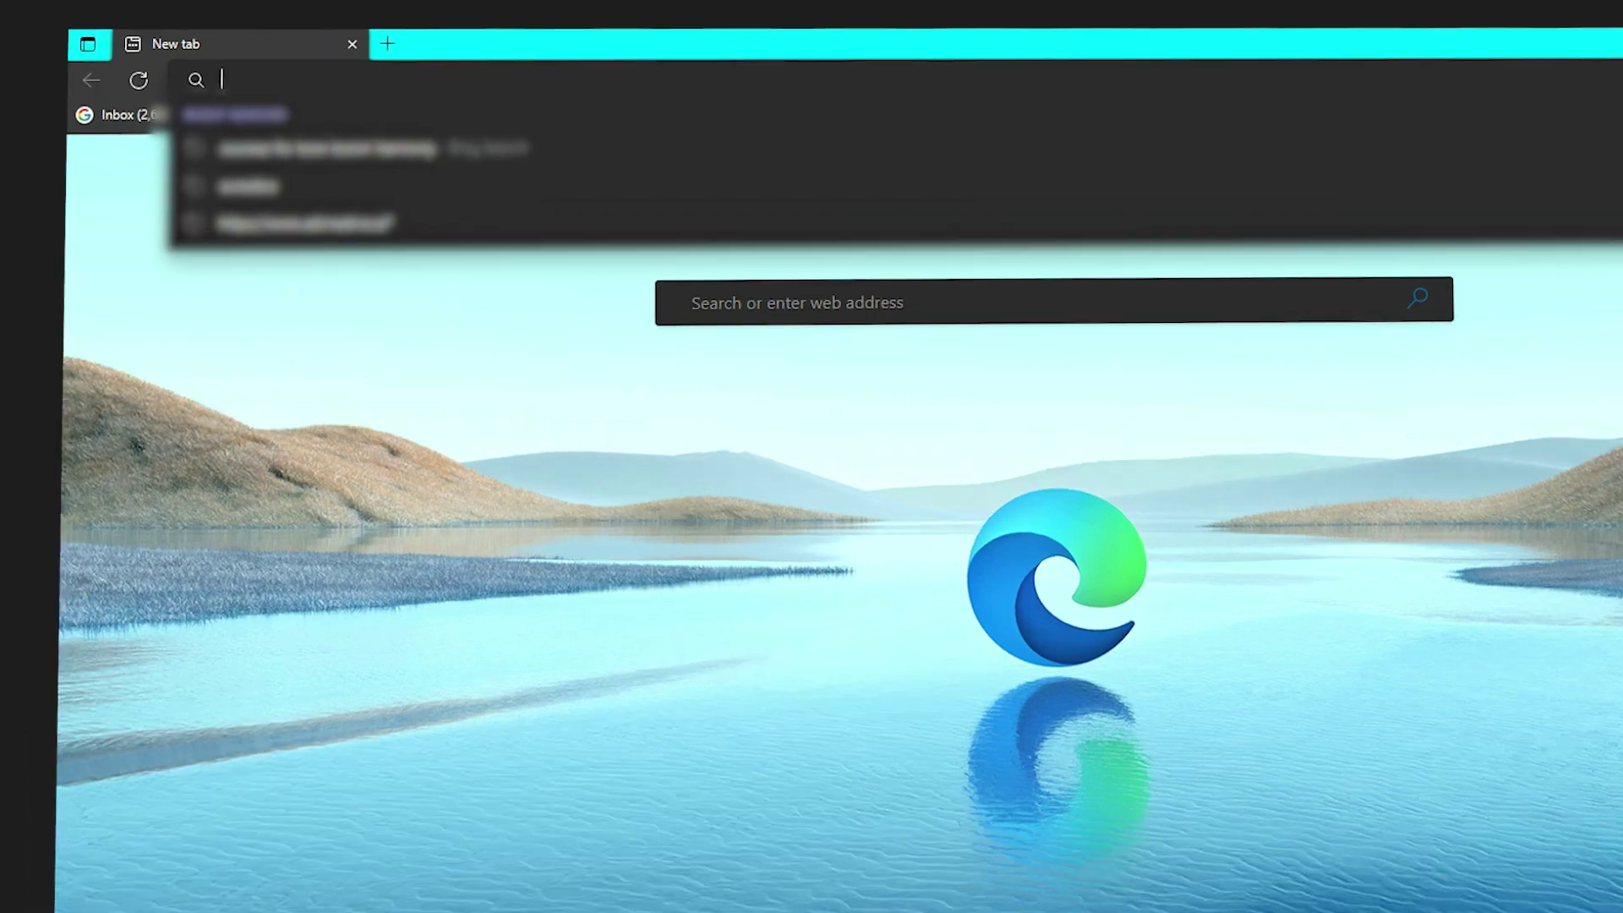
type("StudioPlugins.net")
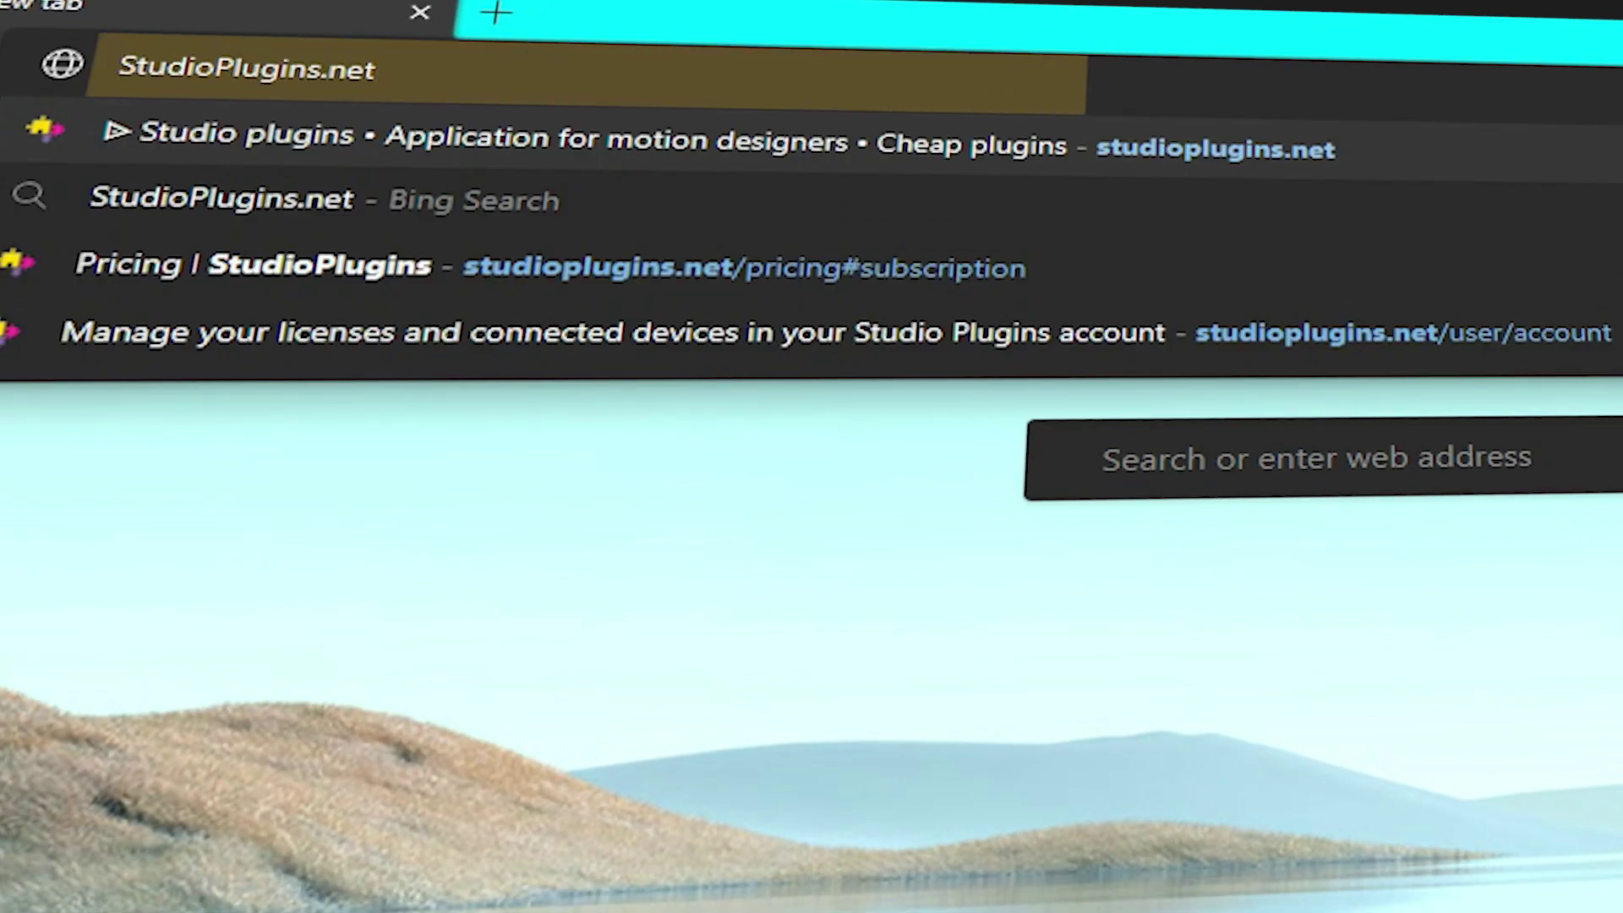
key("Return")
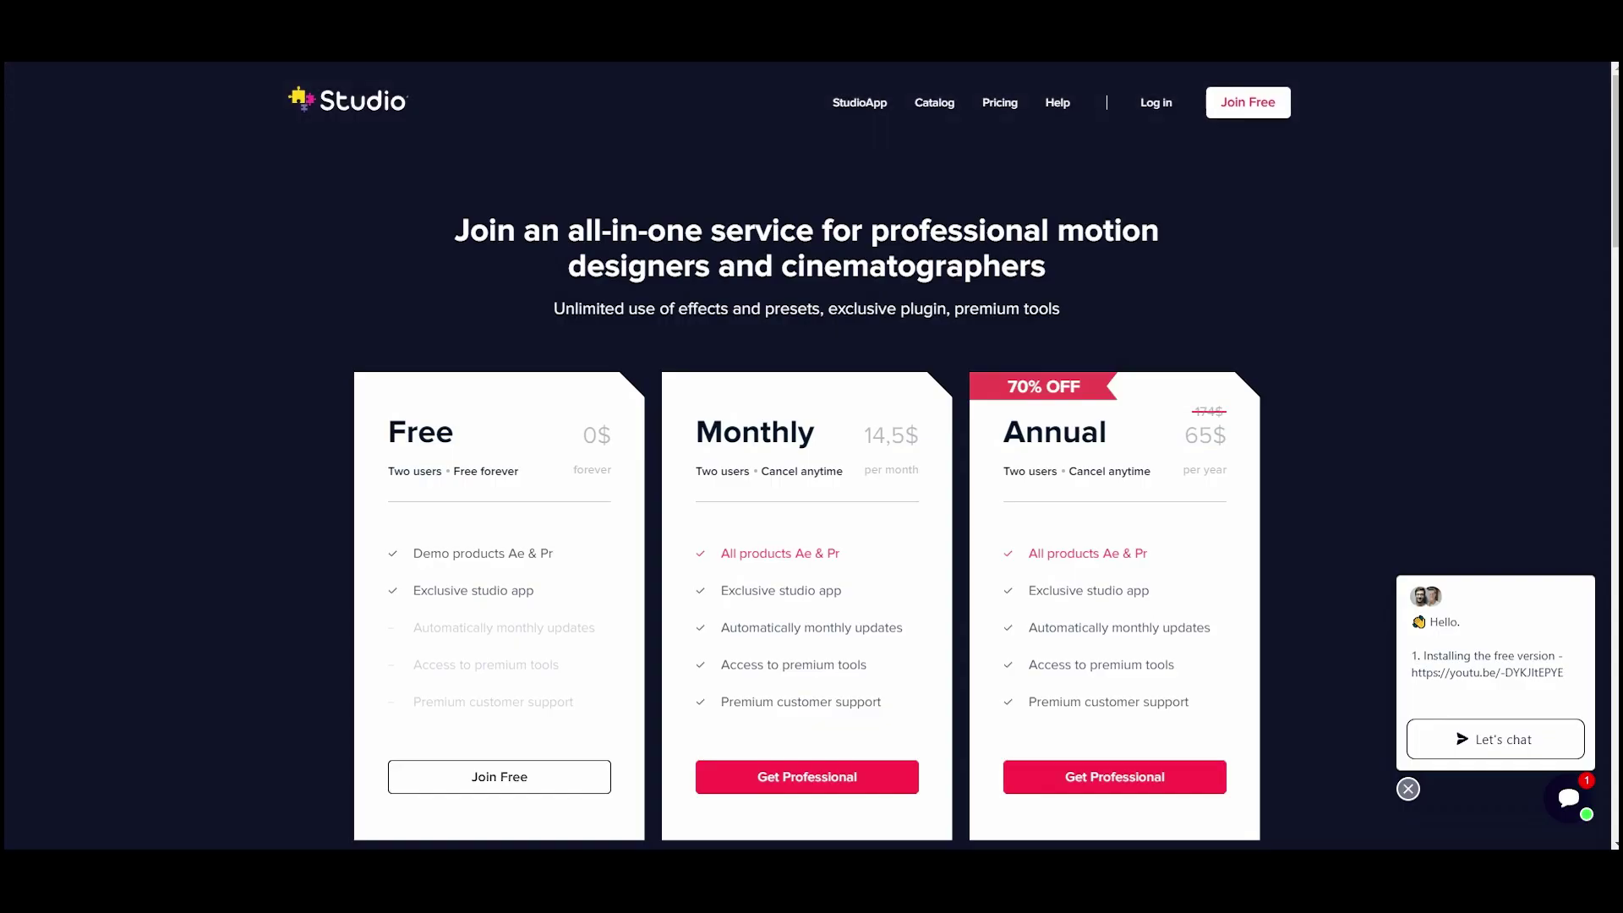
scroll(807, 457, "down", 1)
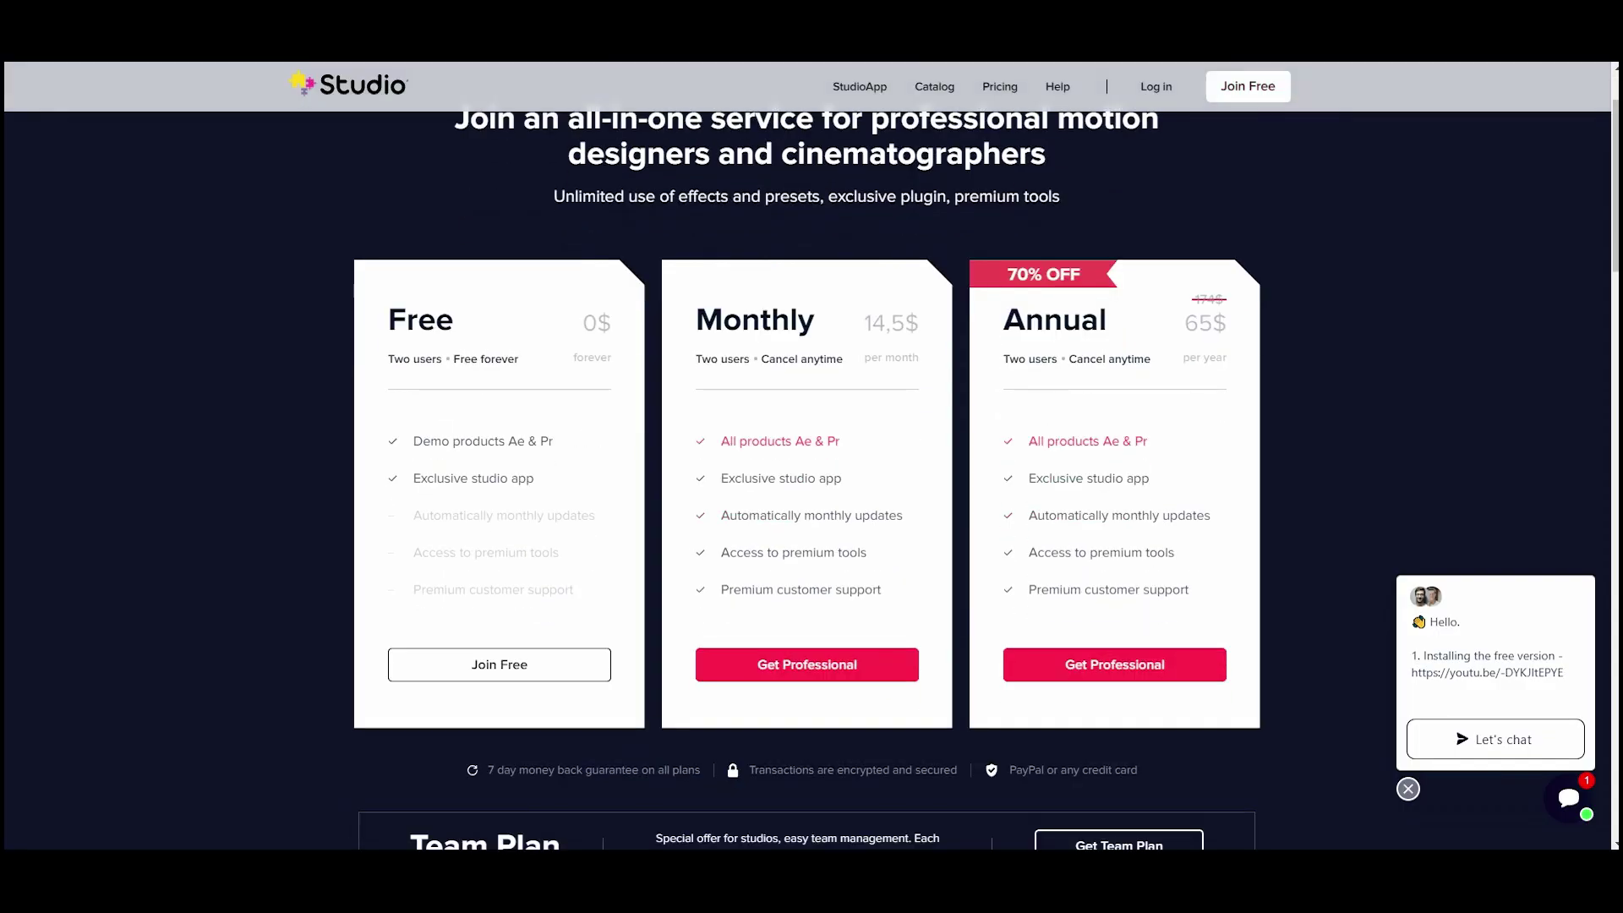
scroll(808, 457, "down", 3)
scroll(808, 456, "down", 5)
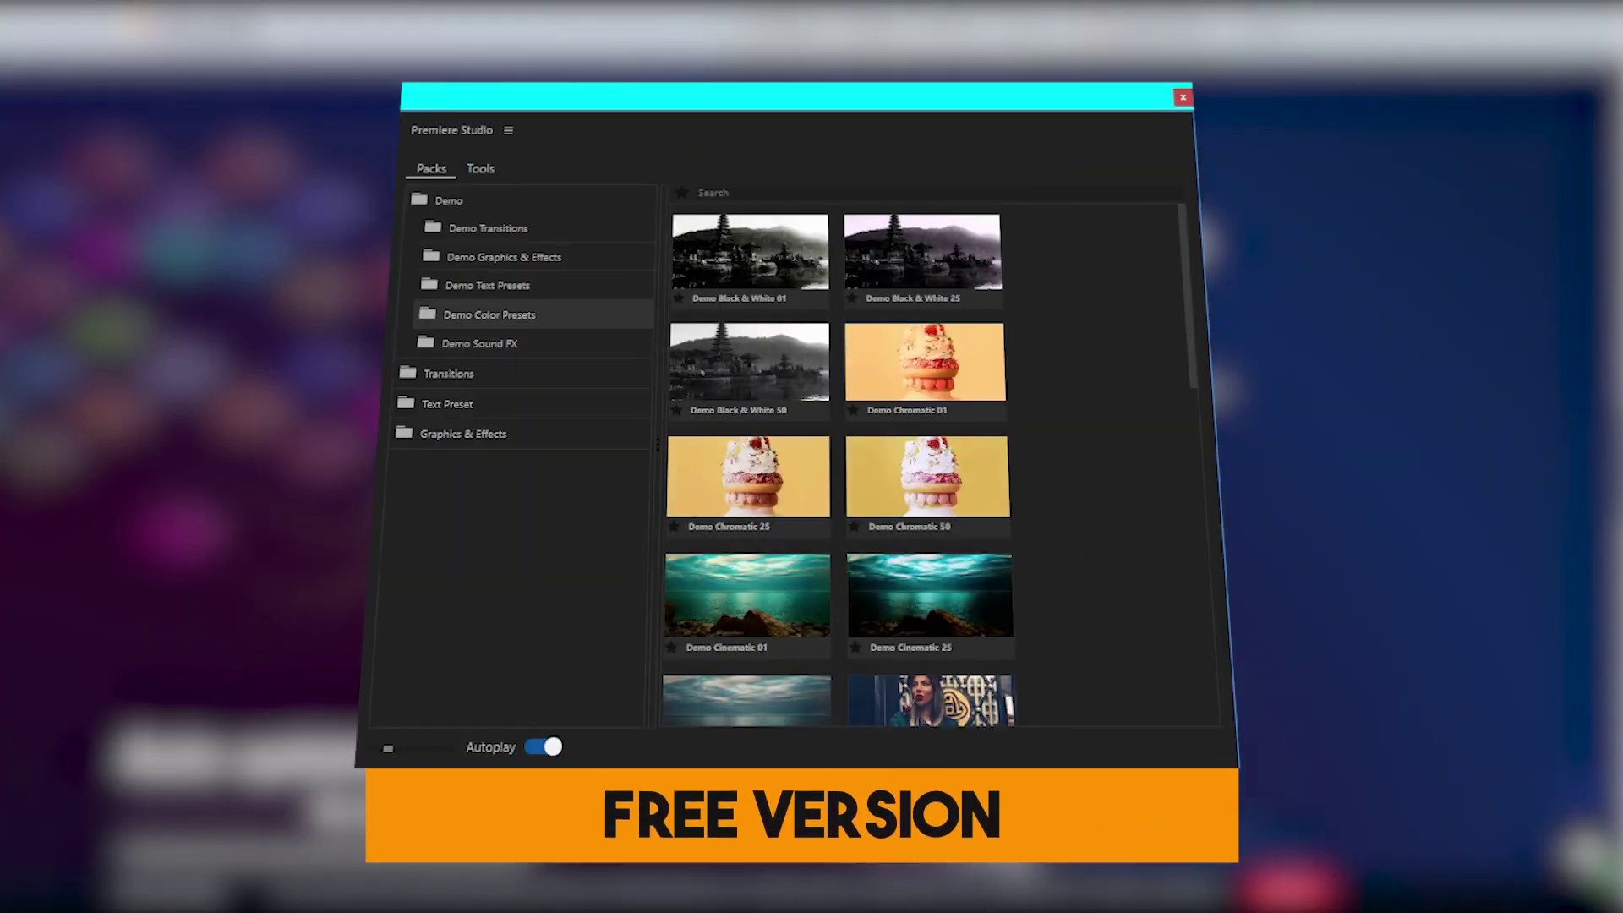
Step: Preview Demo Text Presets, Demo Graphics & Effects and Demo Transitions, then collapse the Demo folder
left_click(488, 285)
left_click(504, 257)
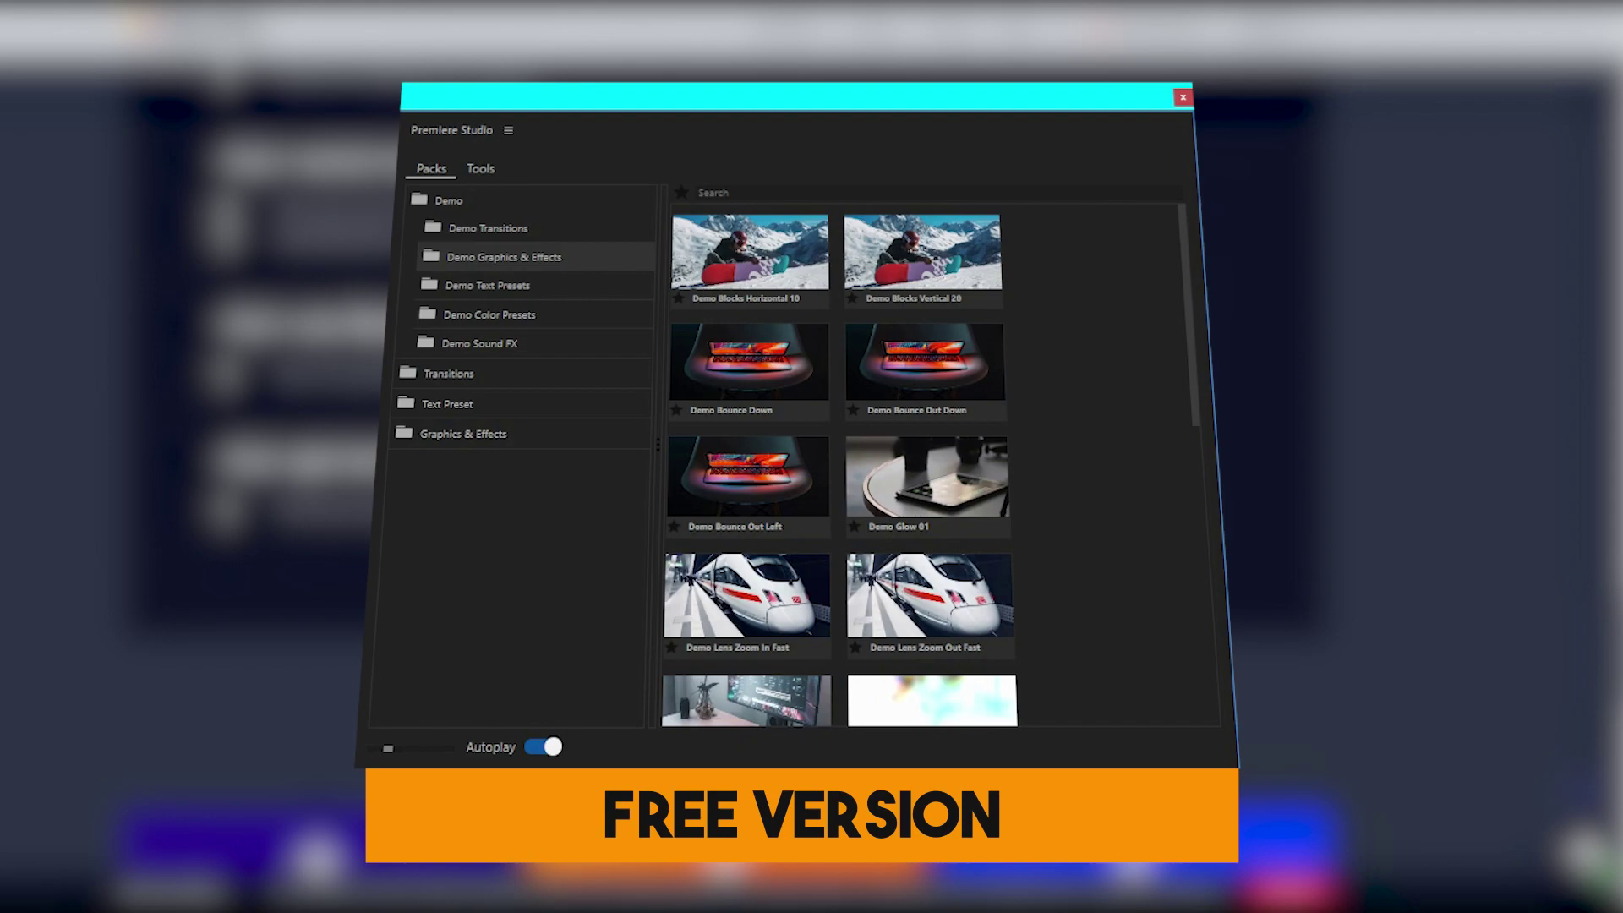
left_click(488, 228)
left_click(448, 200)
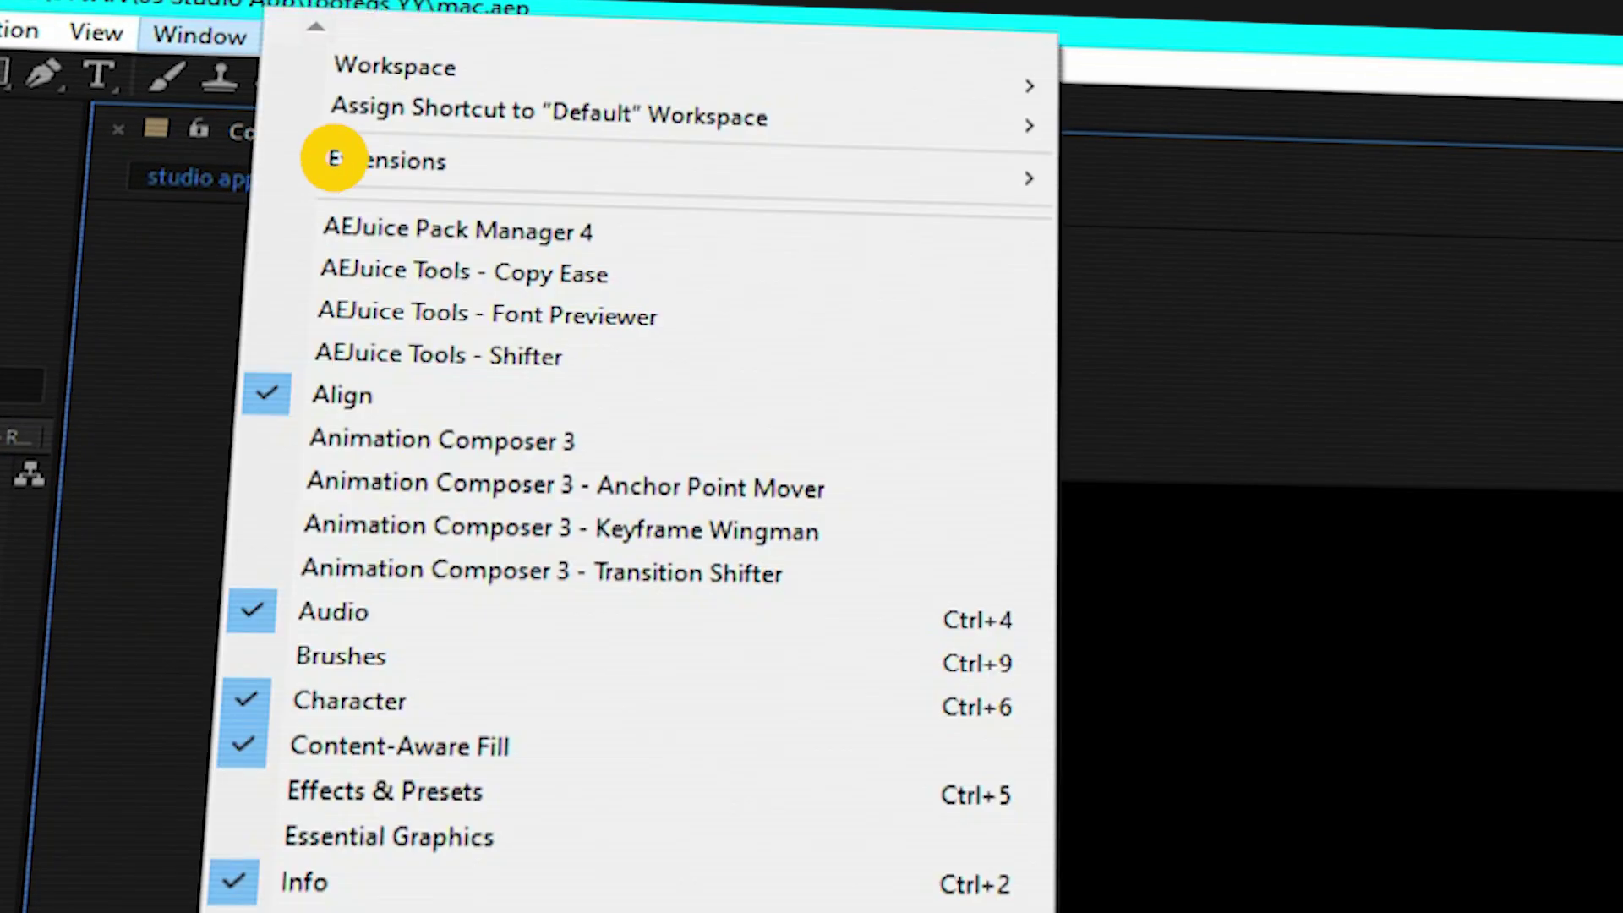
Step: Browse AE Studio's Vintage Film transitions, then open the Premiere Studio extension panel
mouse_move(331, 160)
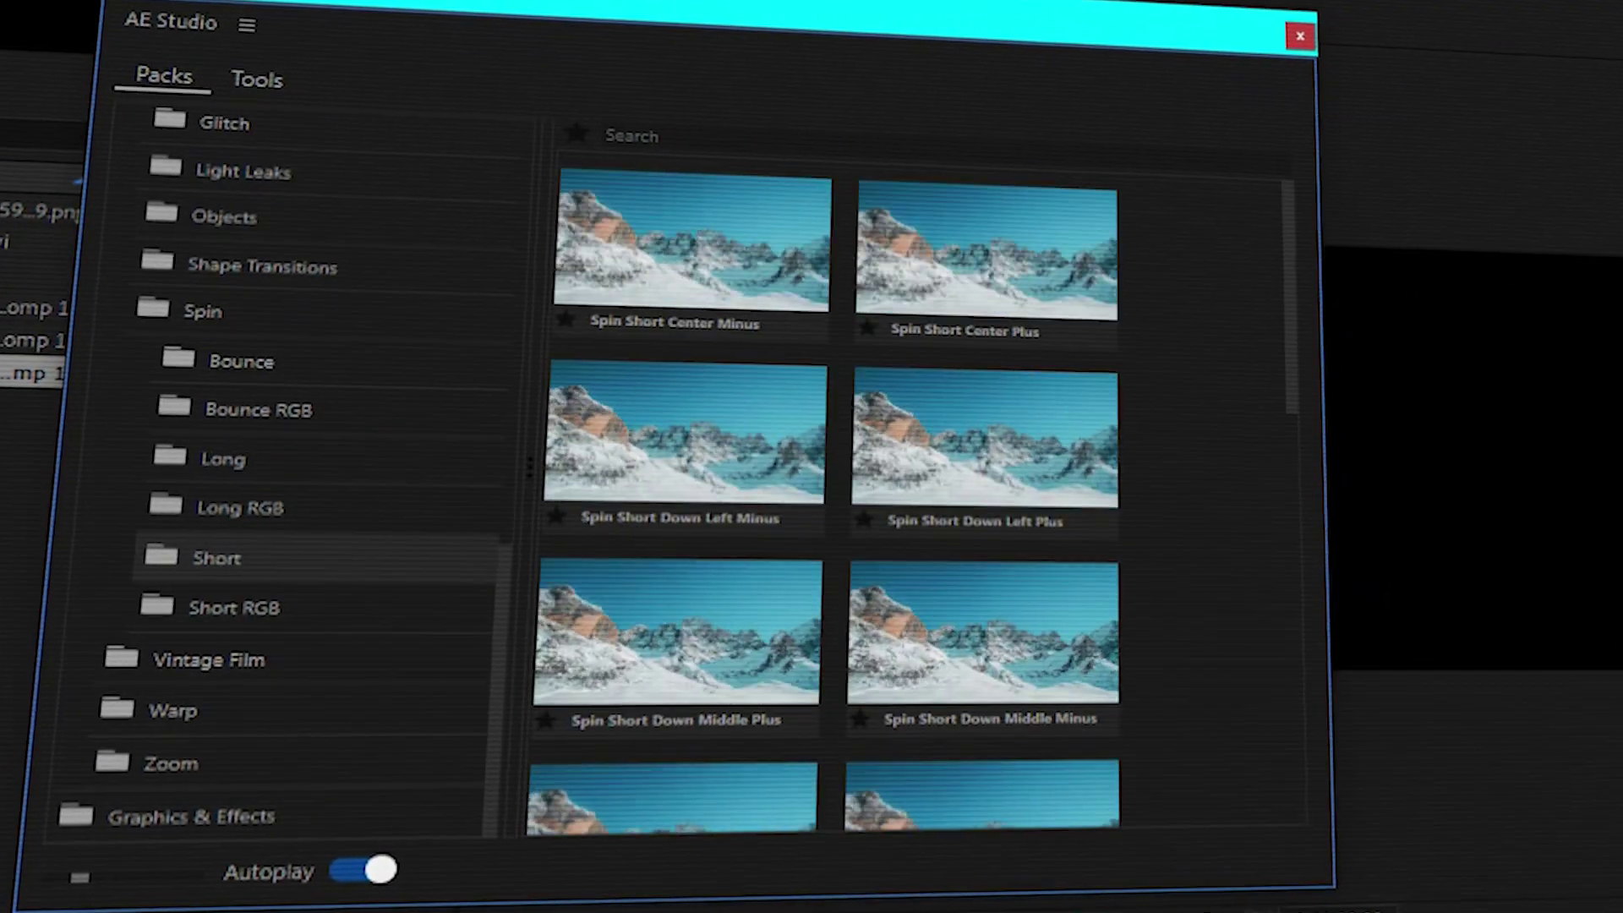
left_click(209, 660)
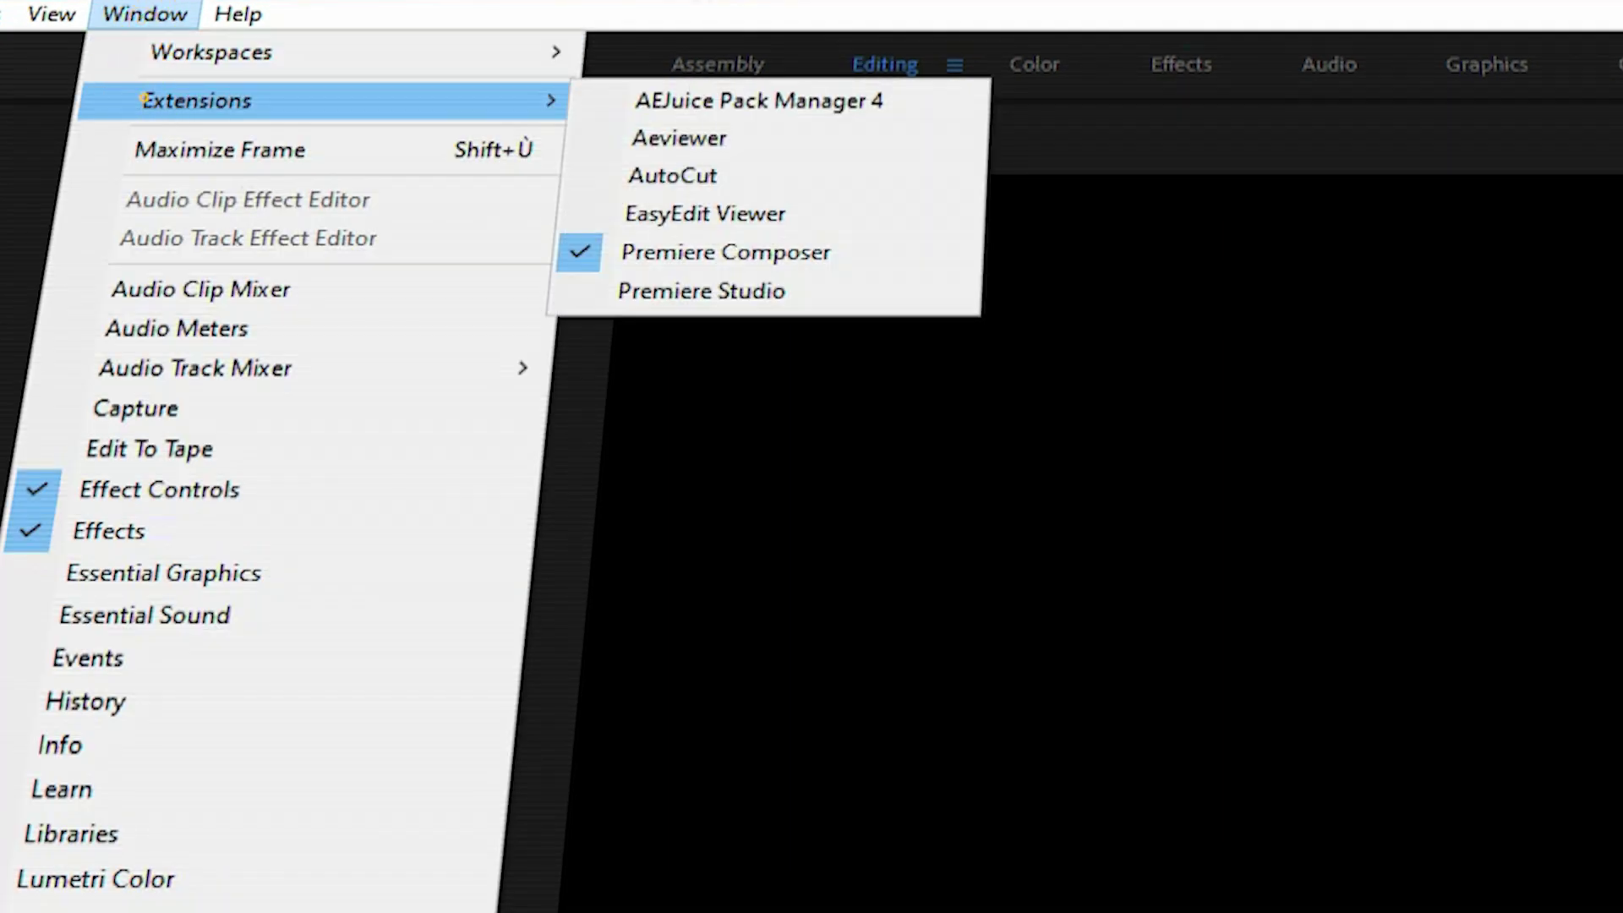
left_click(617, 291)
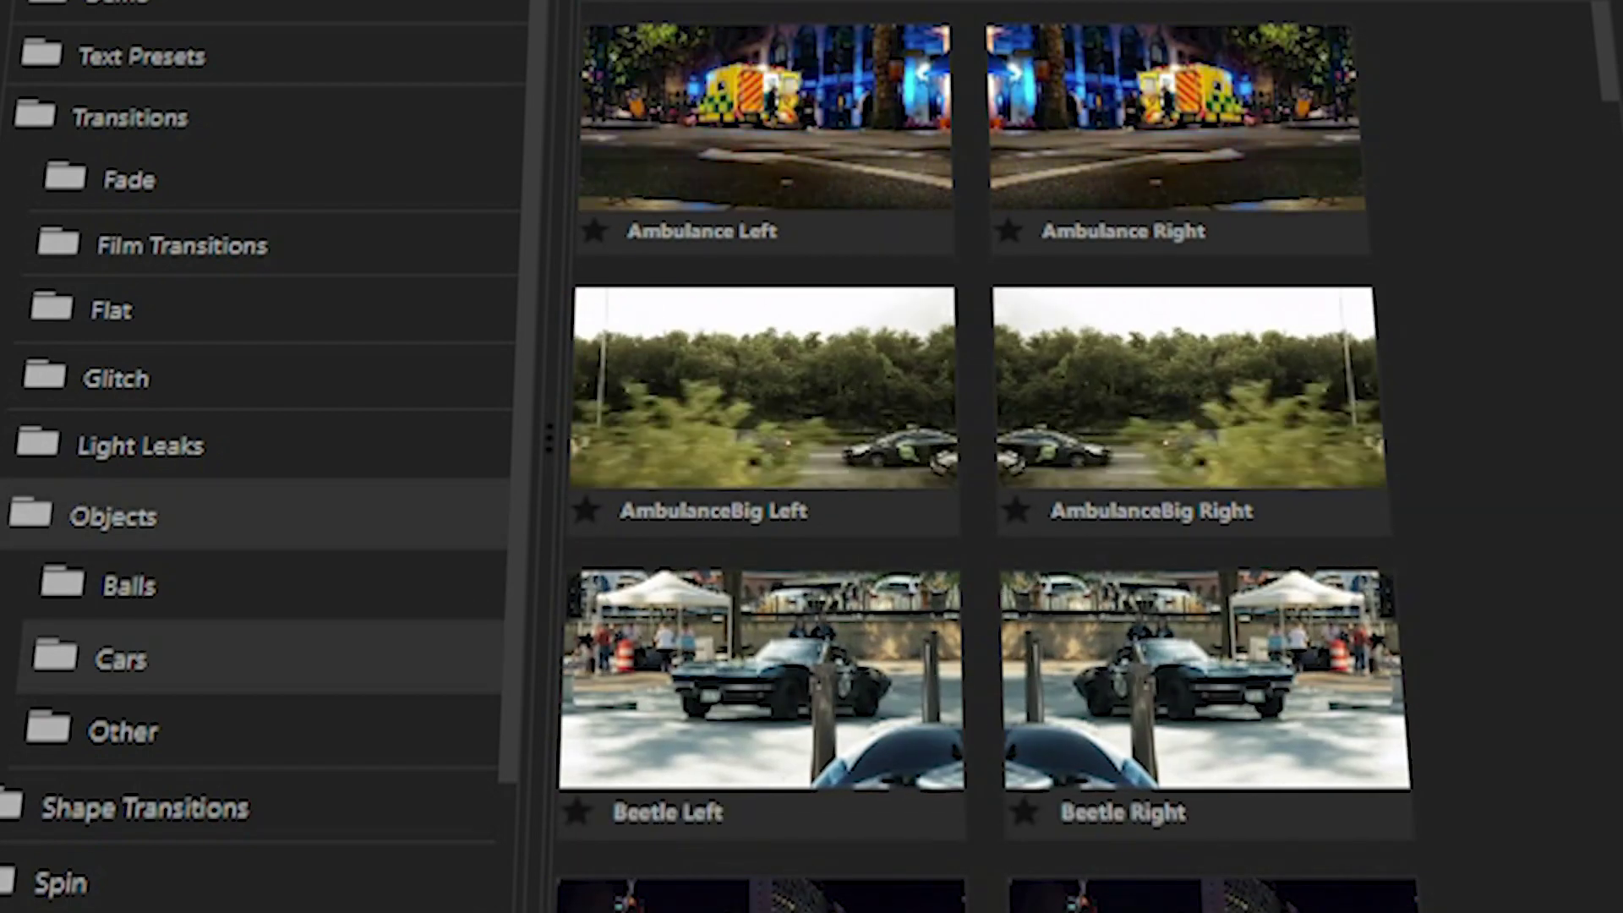
Step: Preview the Shape and Vintage Film B transitions, plus the Gradient and Shape backgrounds
left_click(144, 807)
left_click(122, 732)
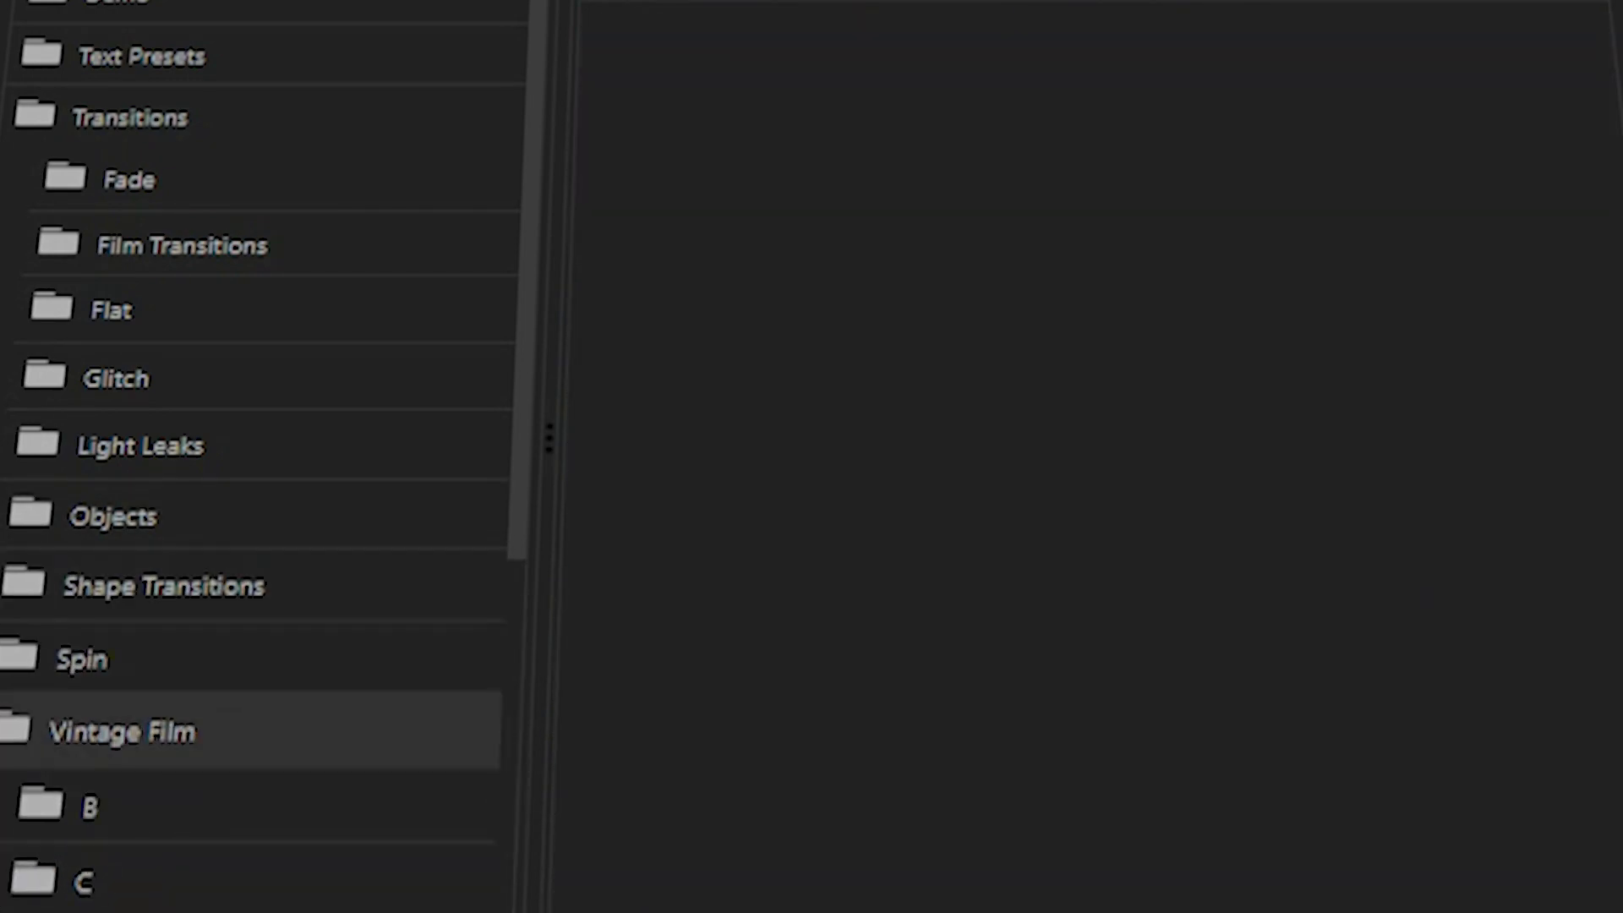
left_click(89, 808)
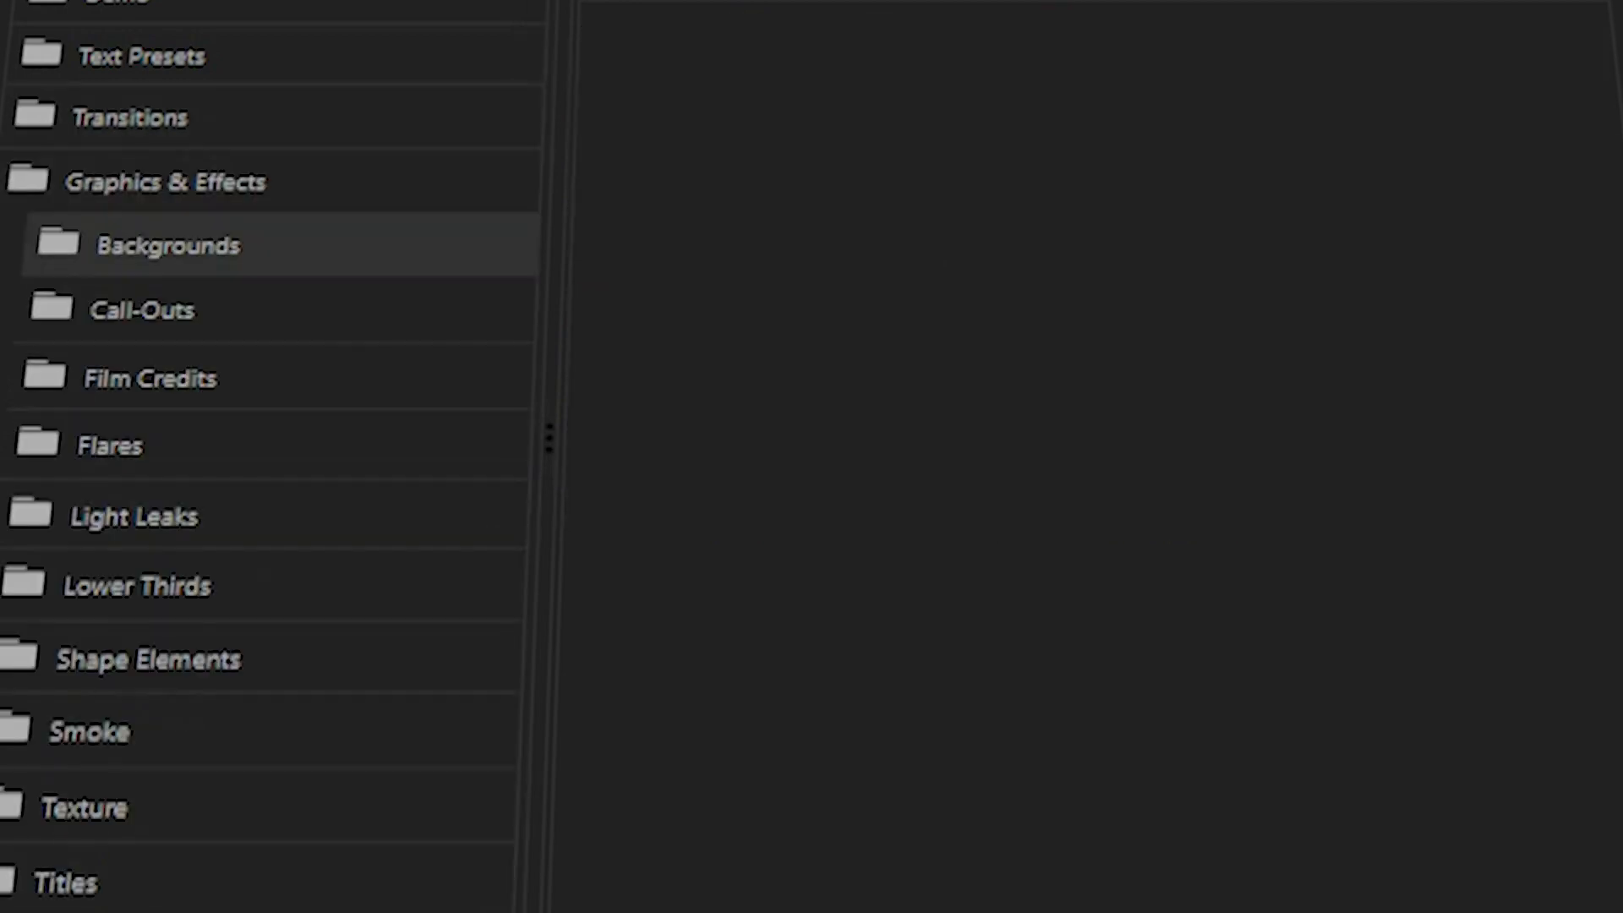
left_click(169, 245)
left_click(260, 301)
left_click(247, 368)
left_click(169, 245)
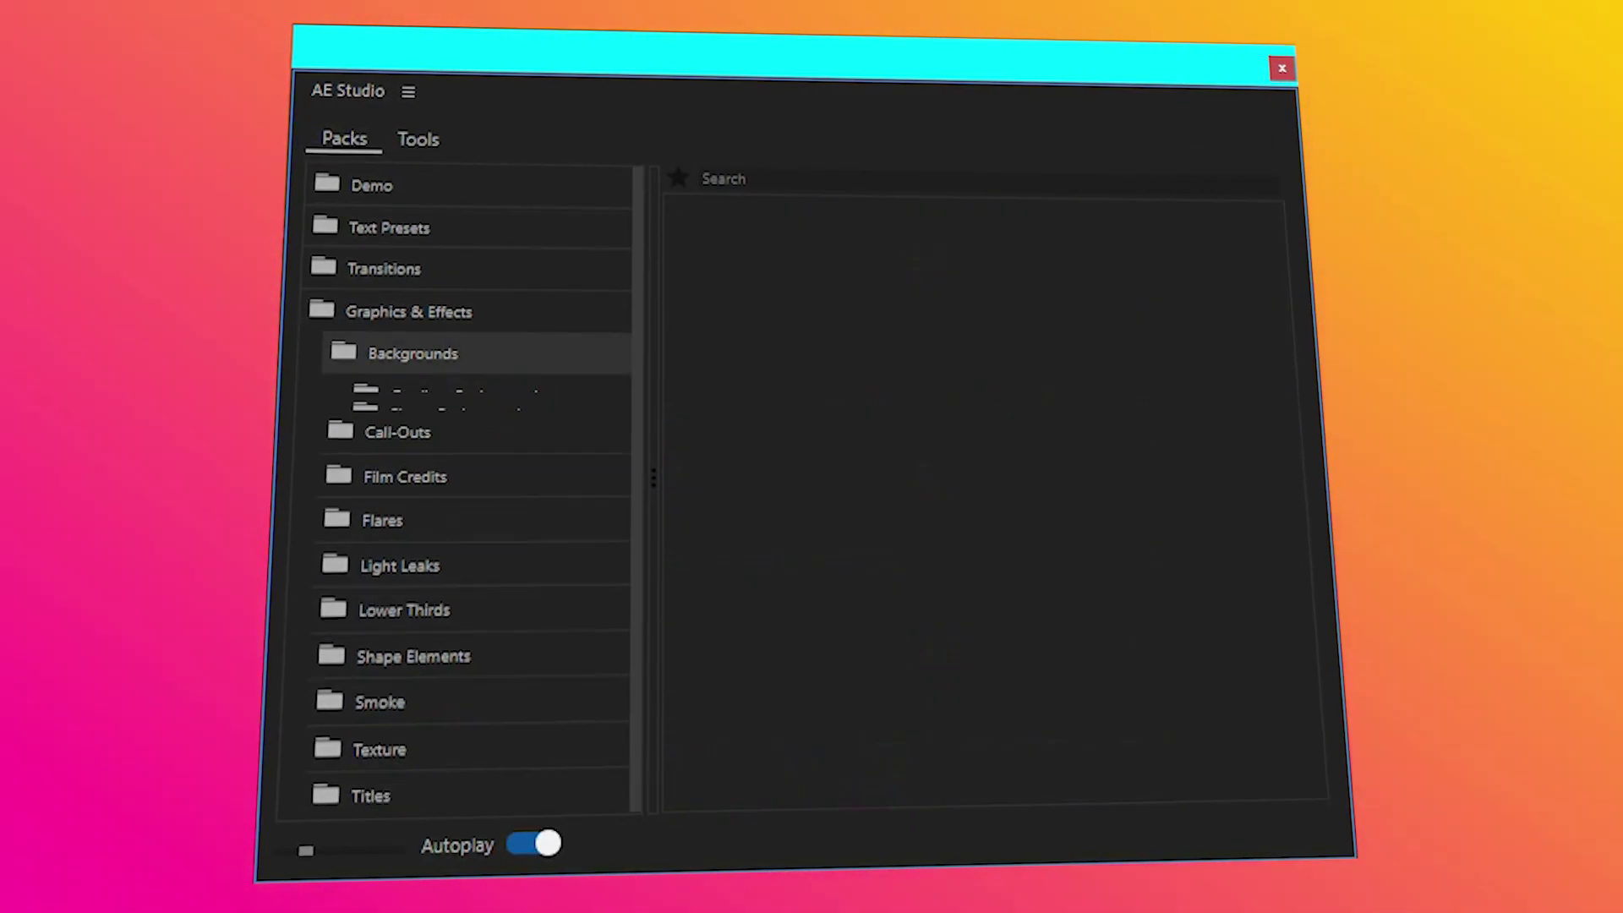
Step: Preview the Call-Out Left and Minimal Right packs, then the Cast List, Film Posters and Credits Title packs
left_click(397, 432)
left_click(435, 439)
left_click(471, 568)
left_click(406, 392)
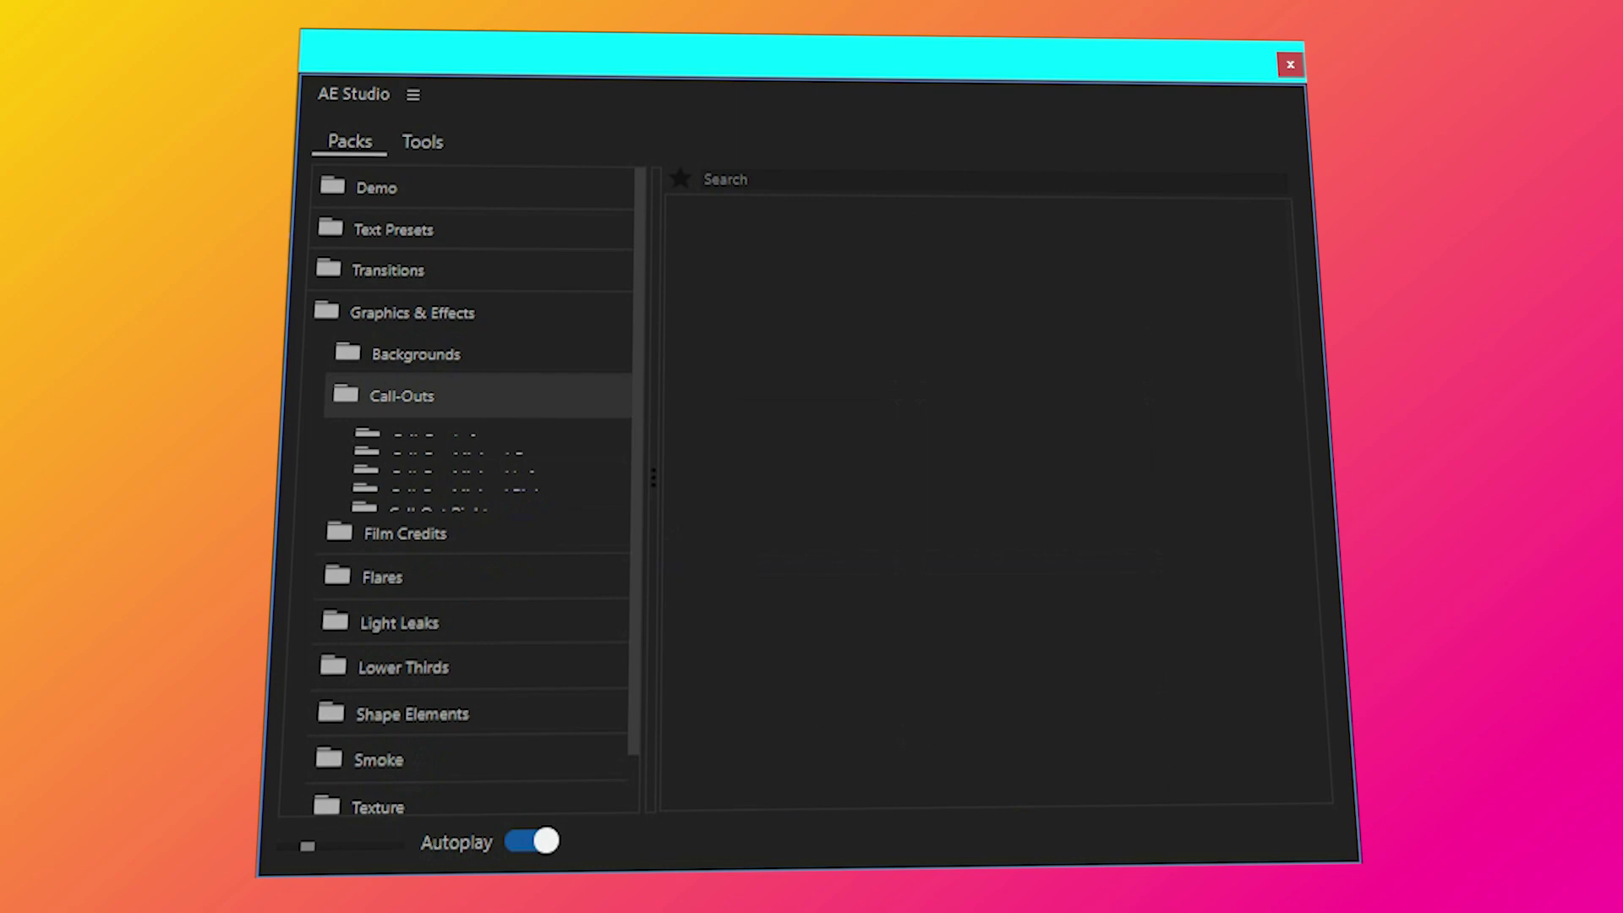
left_click(405, 533)
left_click(418, 480)
left_click(427, 569)
left_click(430, 526)
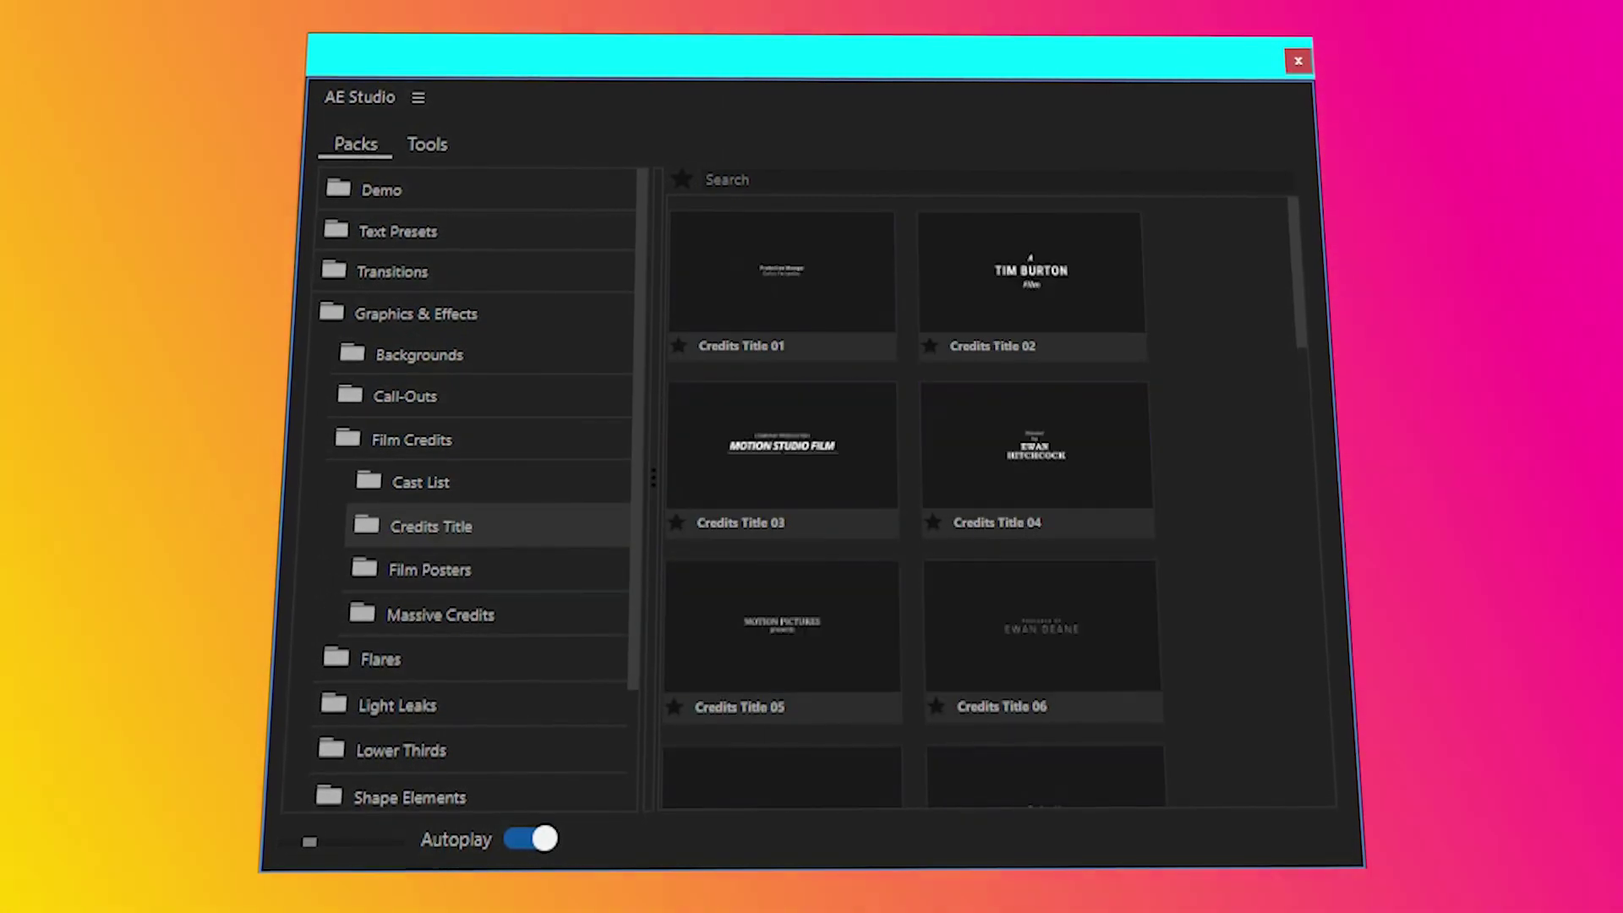
left_click(412, 439)
Step: Preview the blue and green flares, Blue Crazy and Blue Wipe light leaks, and the Shape Elements packs
left_click(392, 479)
left_click(405, 525)
left_click(409, 613)
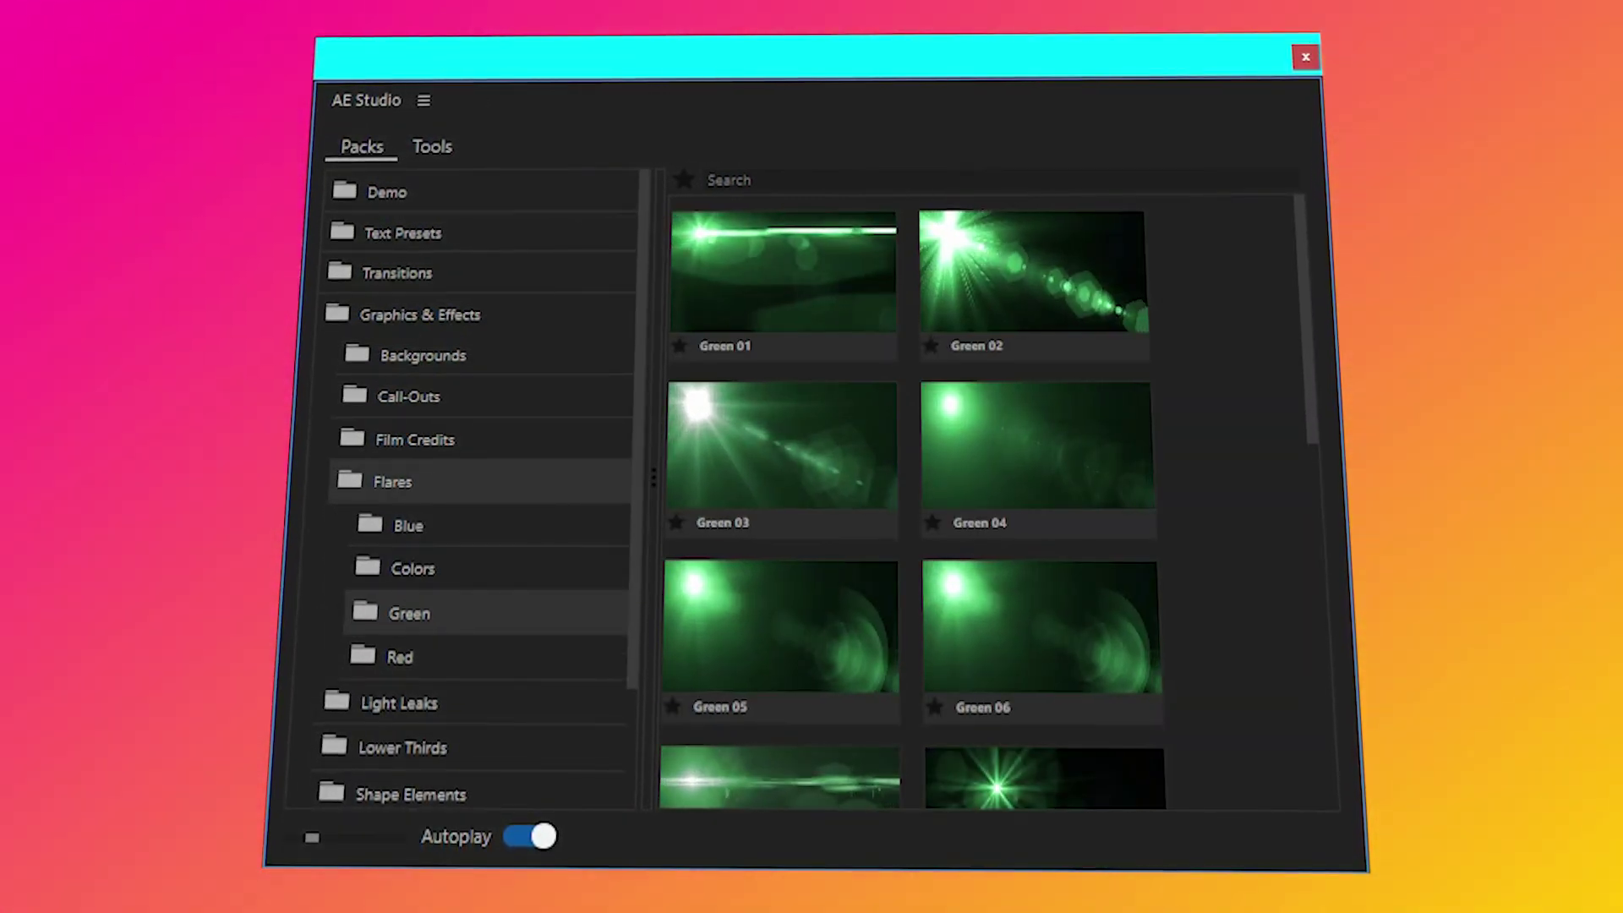
left_click(393, 481)
left_click(409, 525)
left_click(428, 569)
left_click(423, 655)
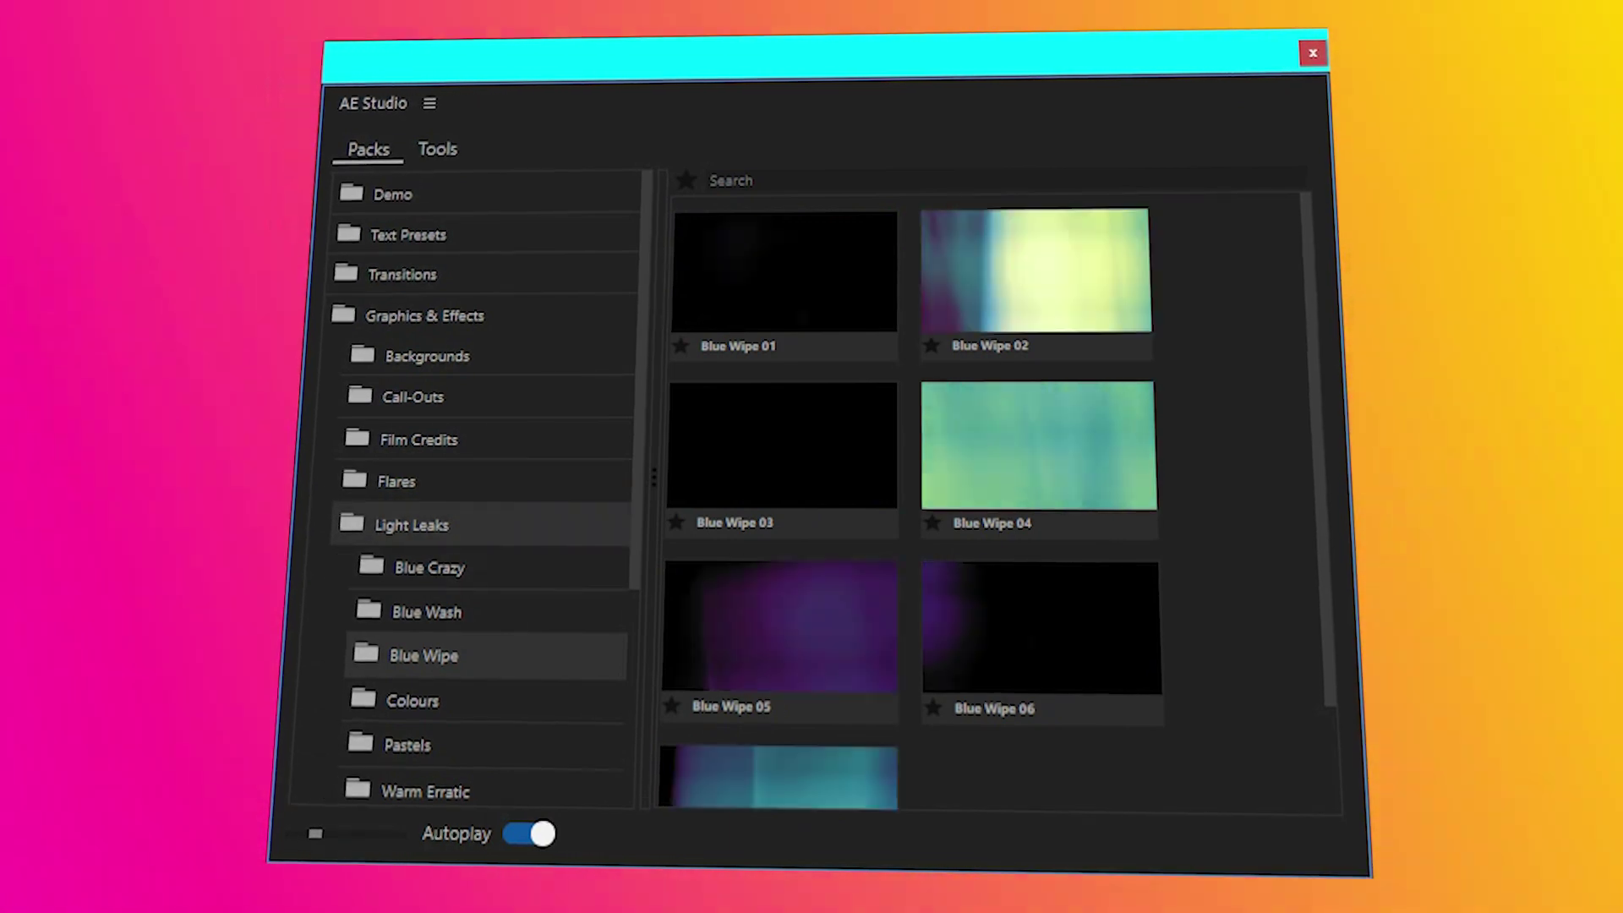
left_click(412, 525)
left_click(425, 610)
left_click(432, 653)
left_click(437, 698)
left_click(426, 742)
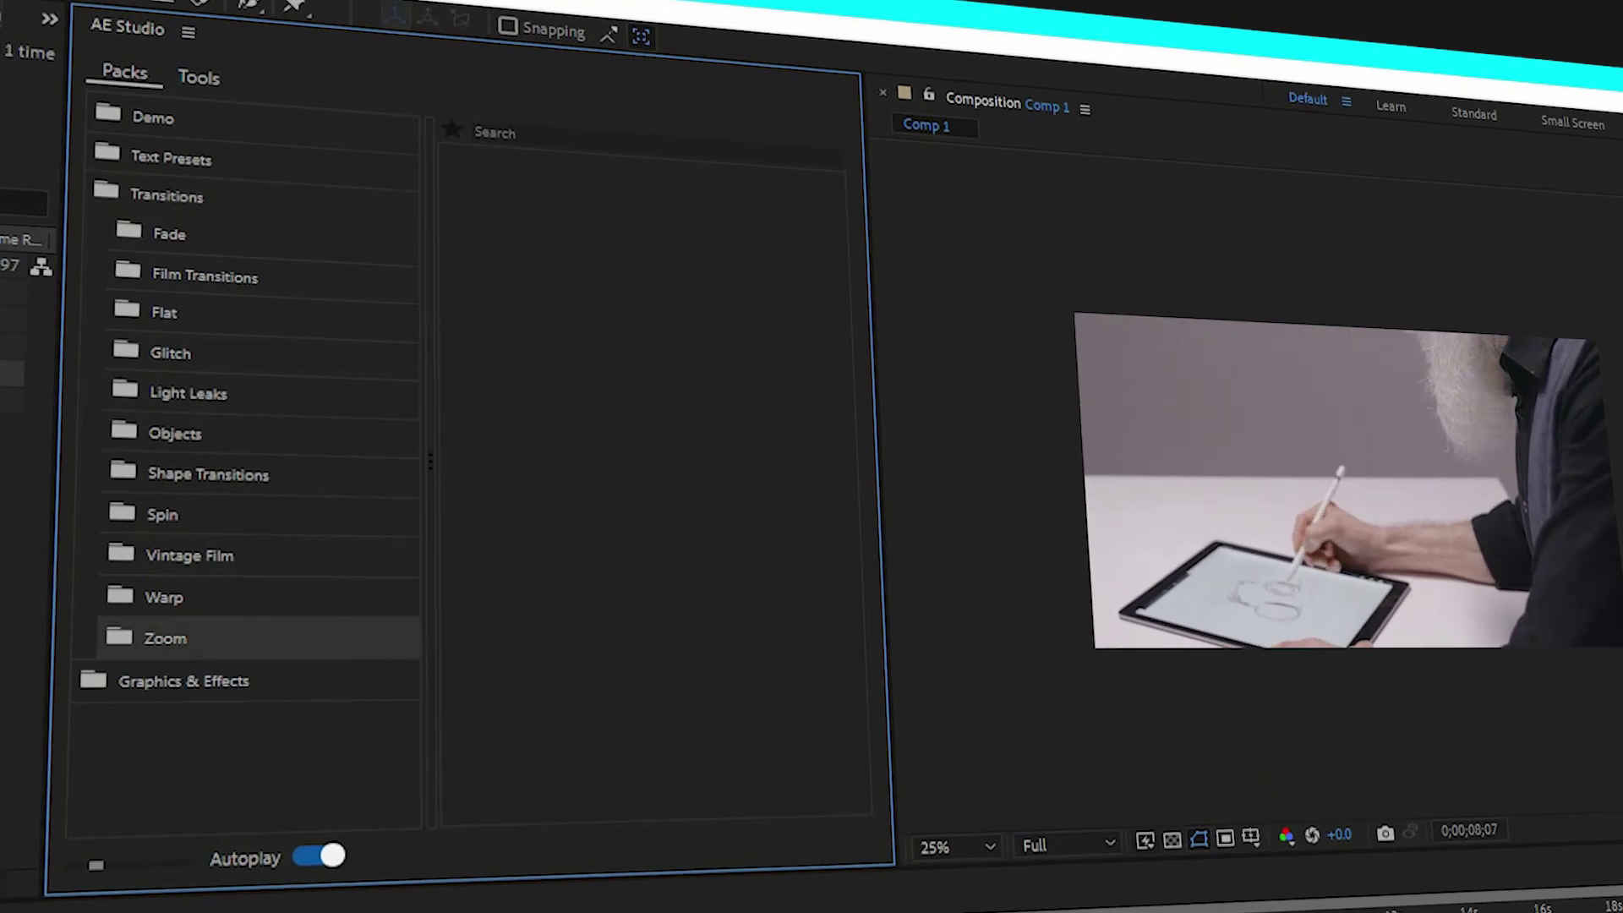
Step: Preview the Warp, Zoom spin-in, Fade Exposure and Spin bounce transitions and the Film Transitions A pack
left_click(119, 595)
left_click(117, 639)
left_click(174, 720)
left_click(127, 233)
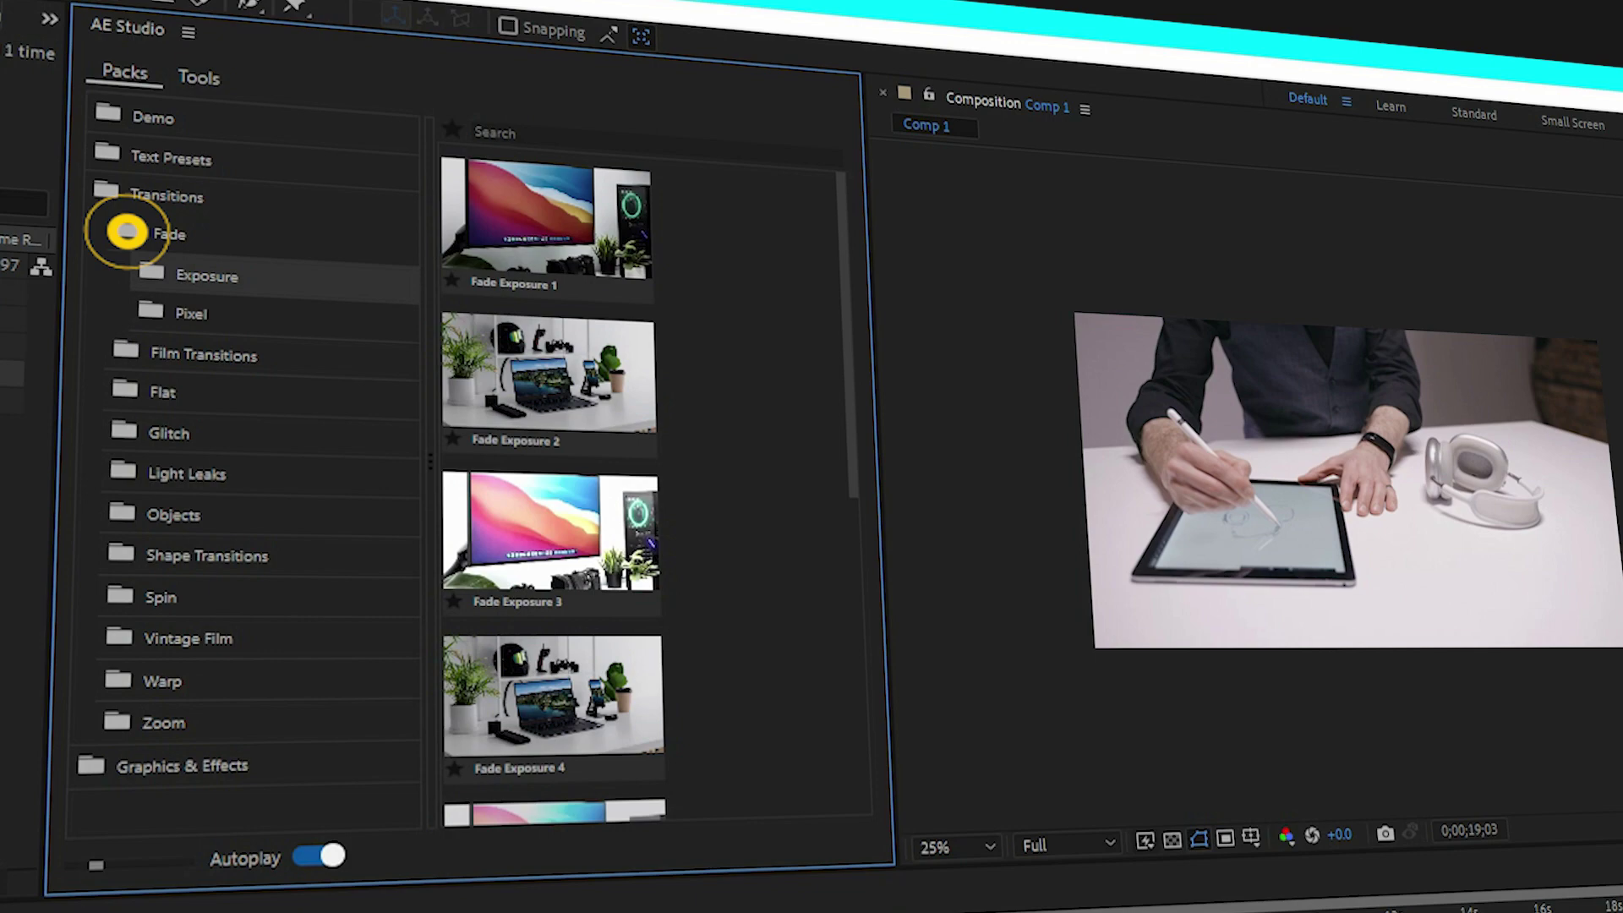
left_click(119, 518)
left_click(127, 272)
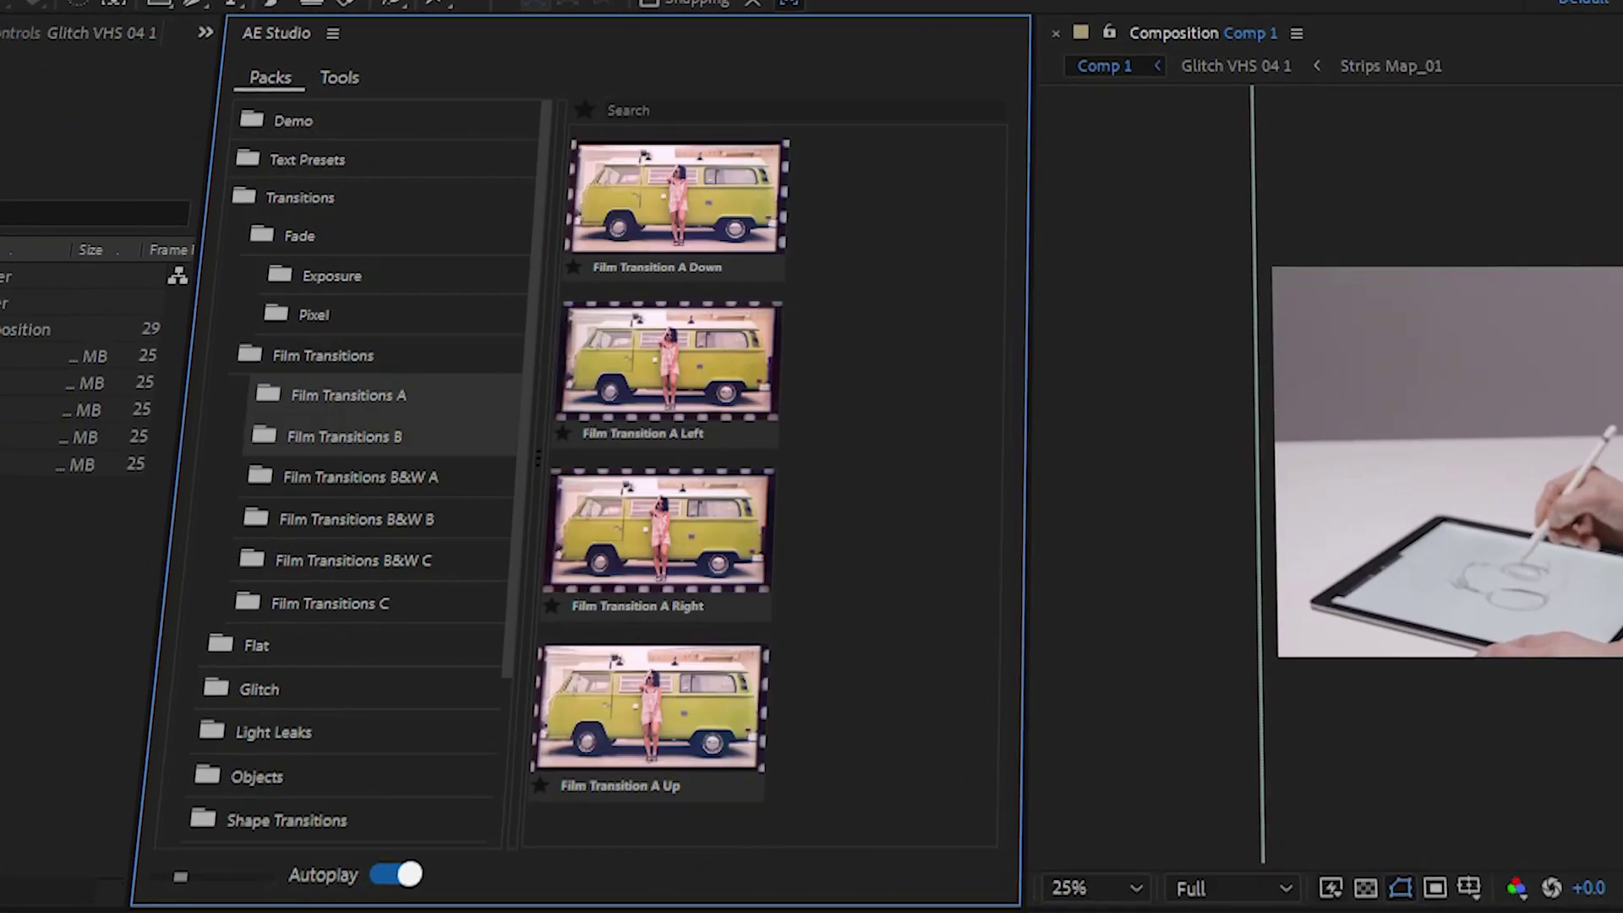
Step: Preview the Flat, light leak, Rectangle shape and Glitch transitions, settling on Glitch VHS
left_click(348, 302)
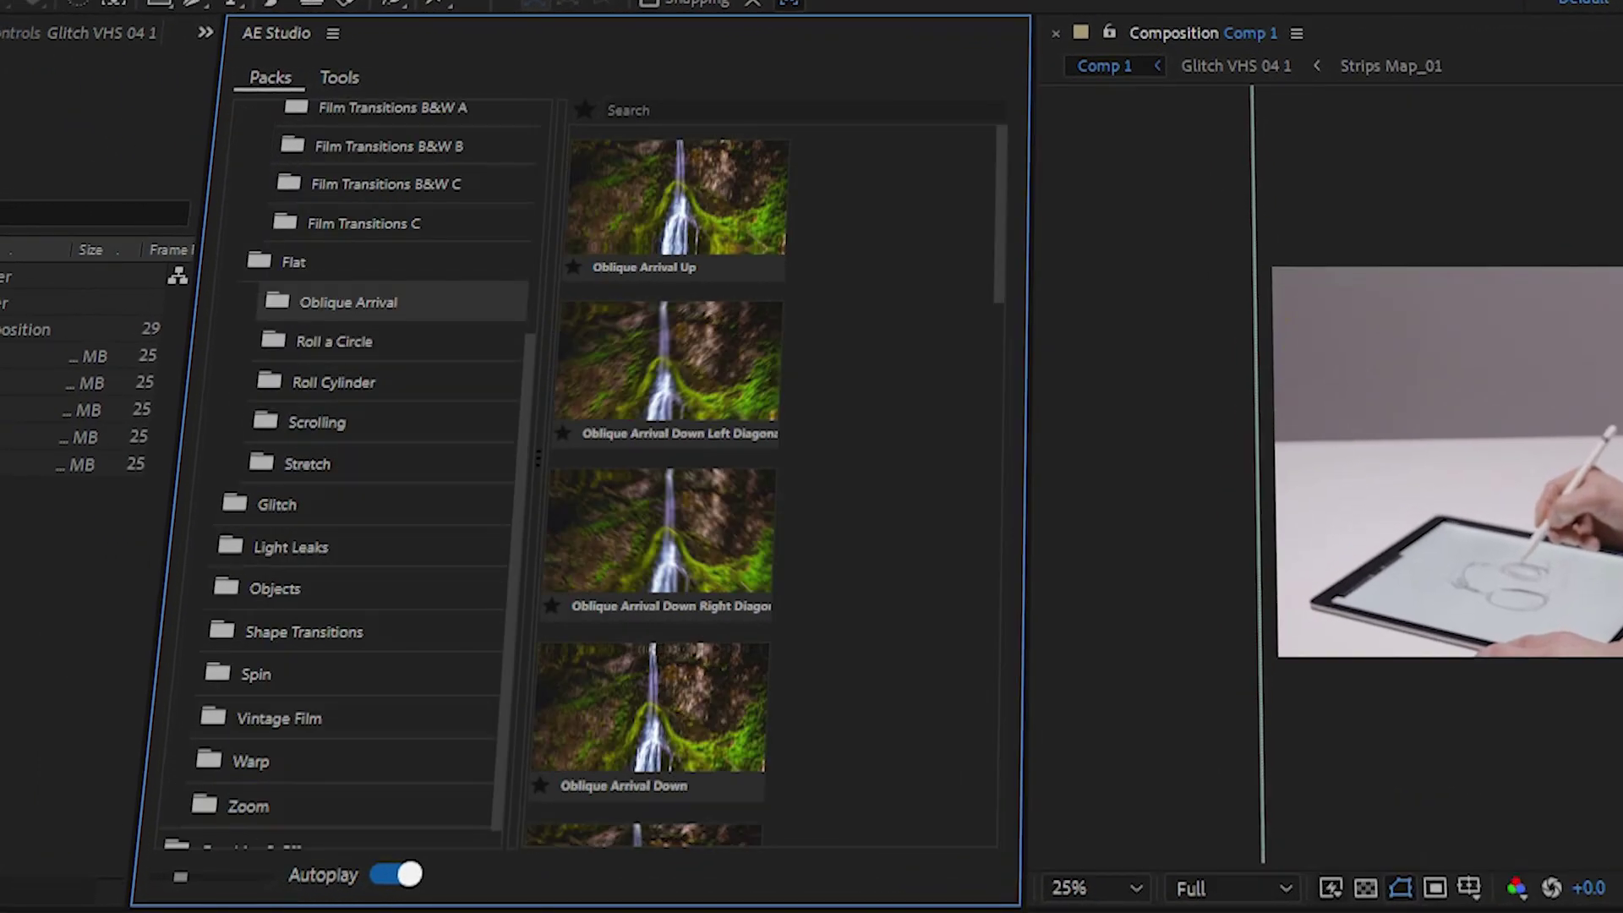
left_click(334, 340)
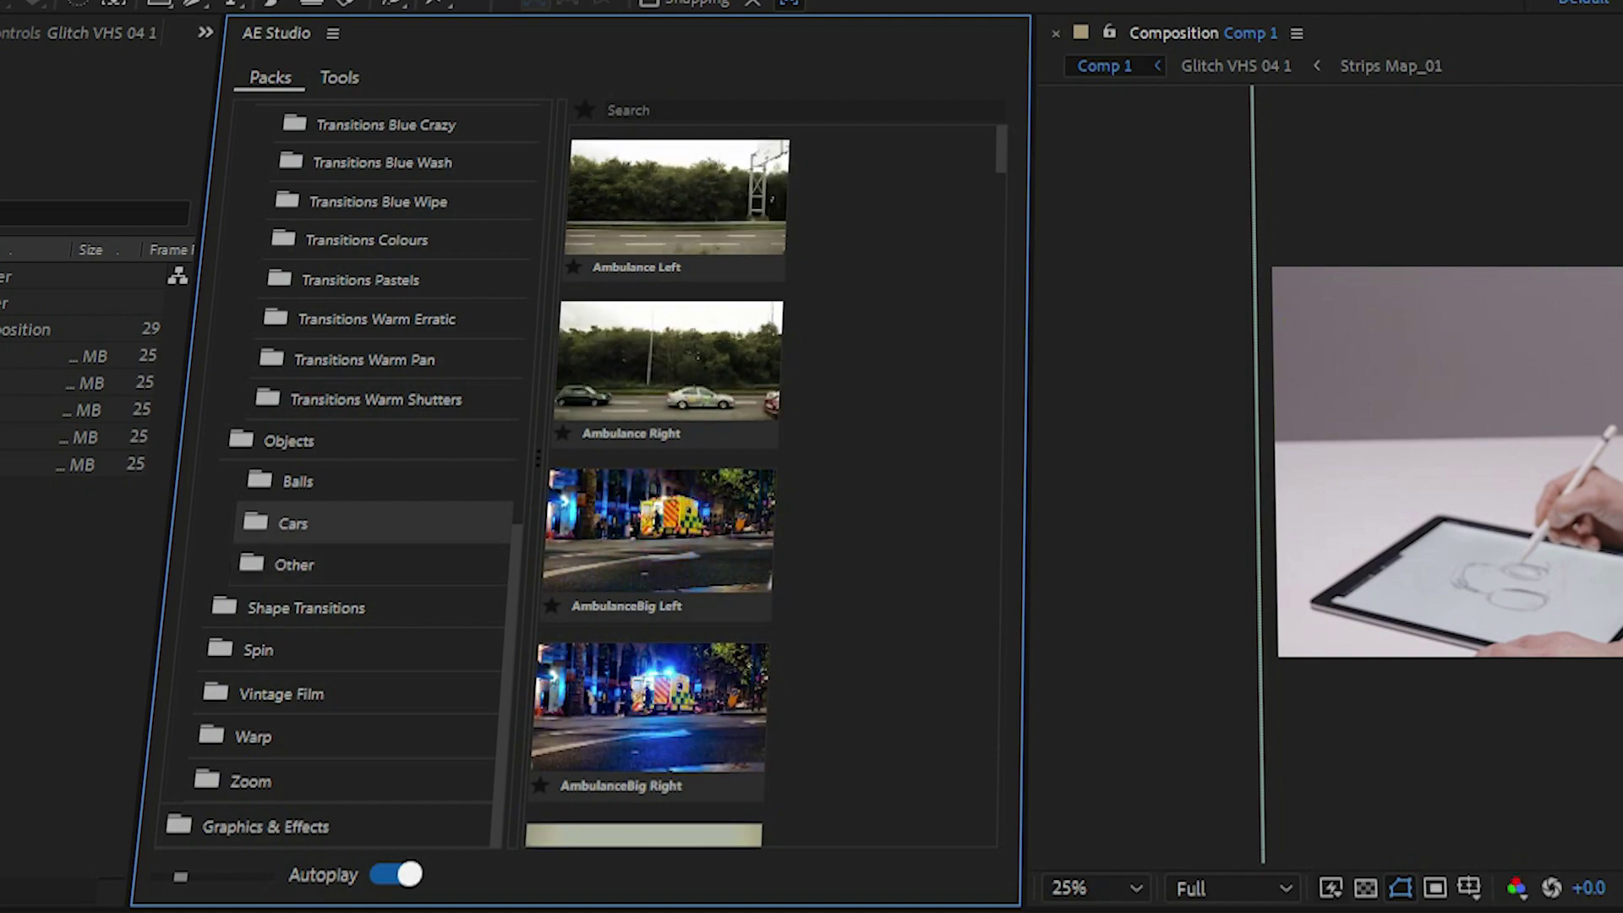
left_click(355, 344)
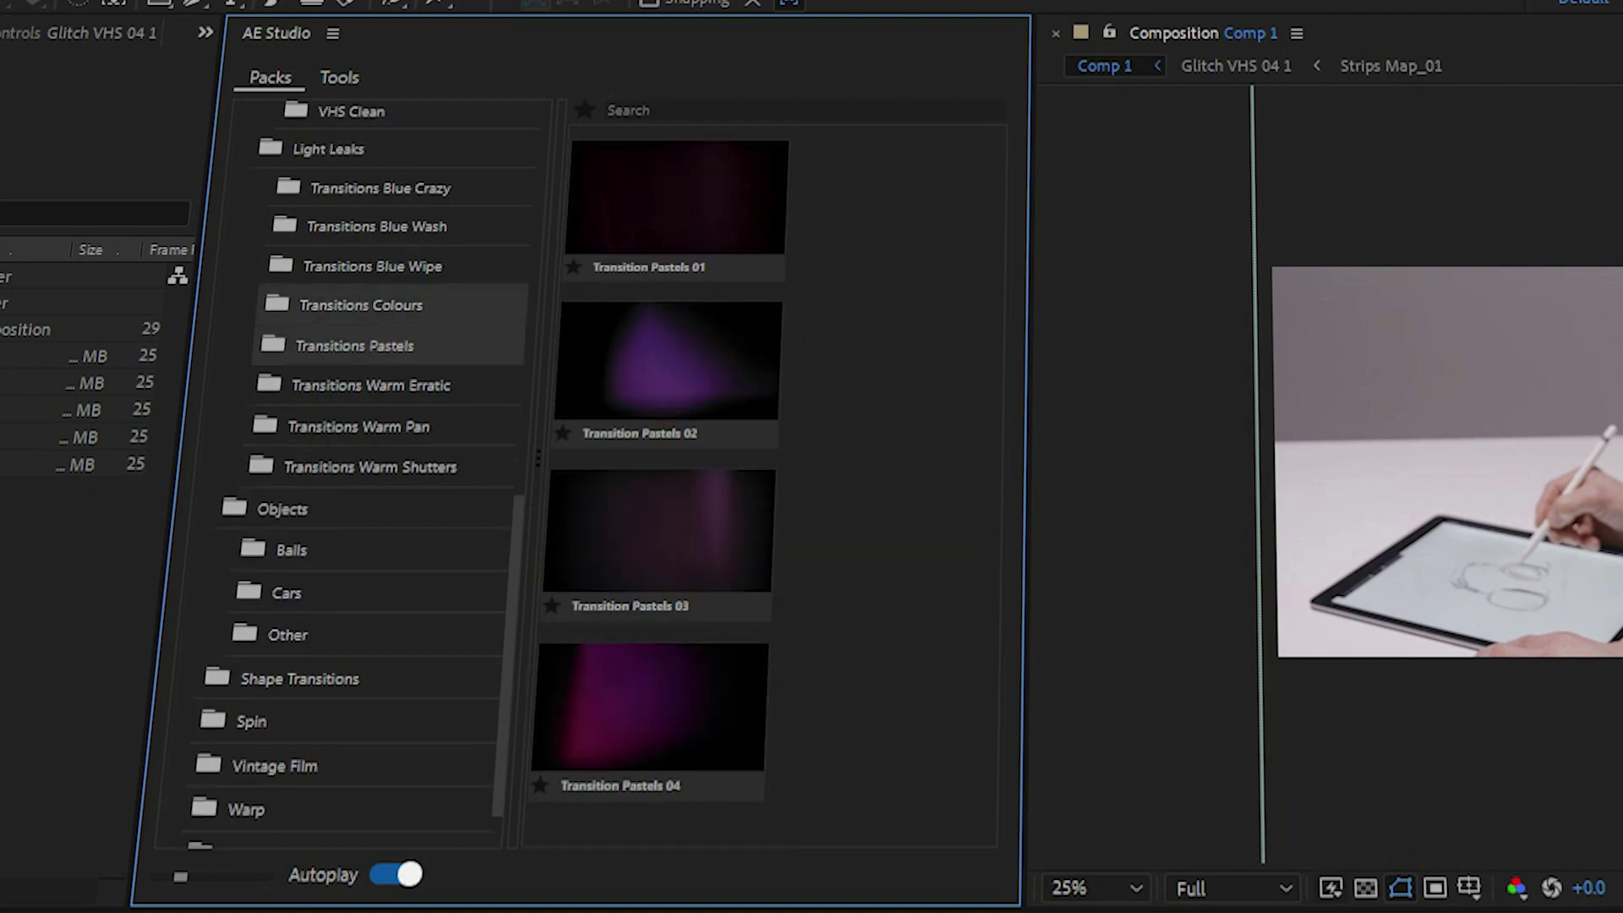
left_click(346, 305)
left_click(313, 674)
left_click(305, 530)
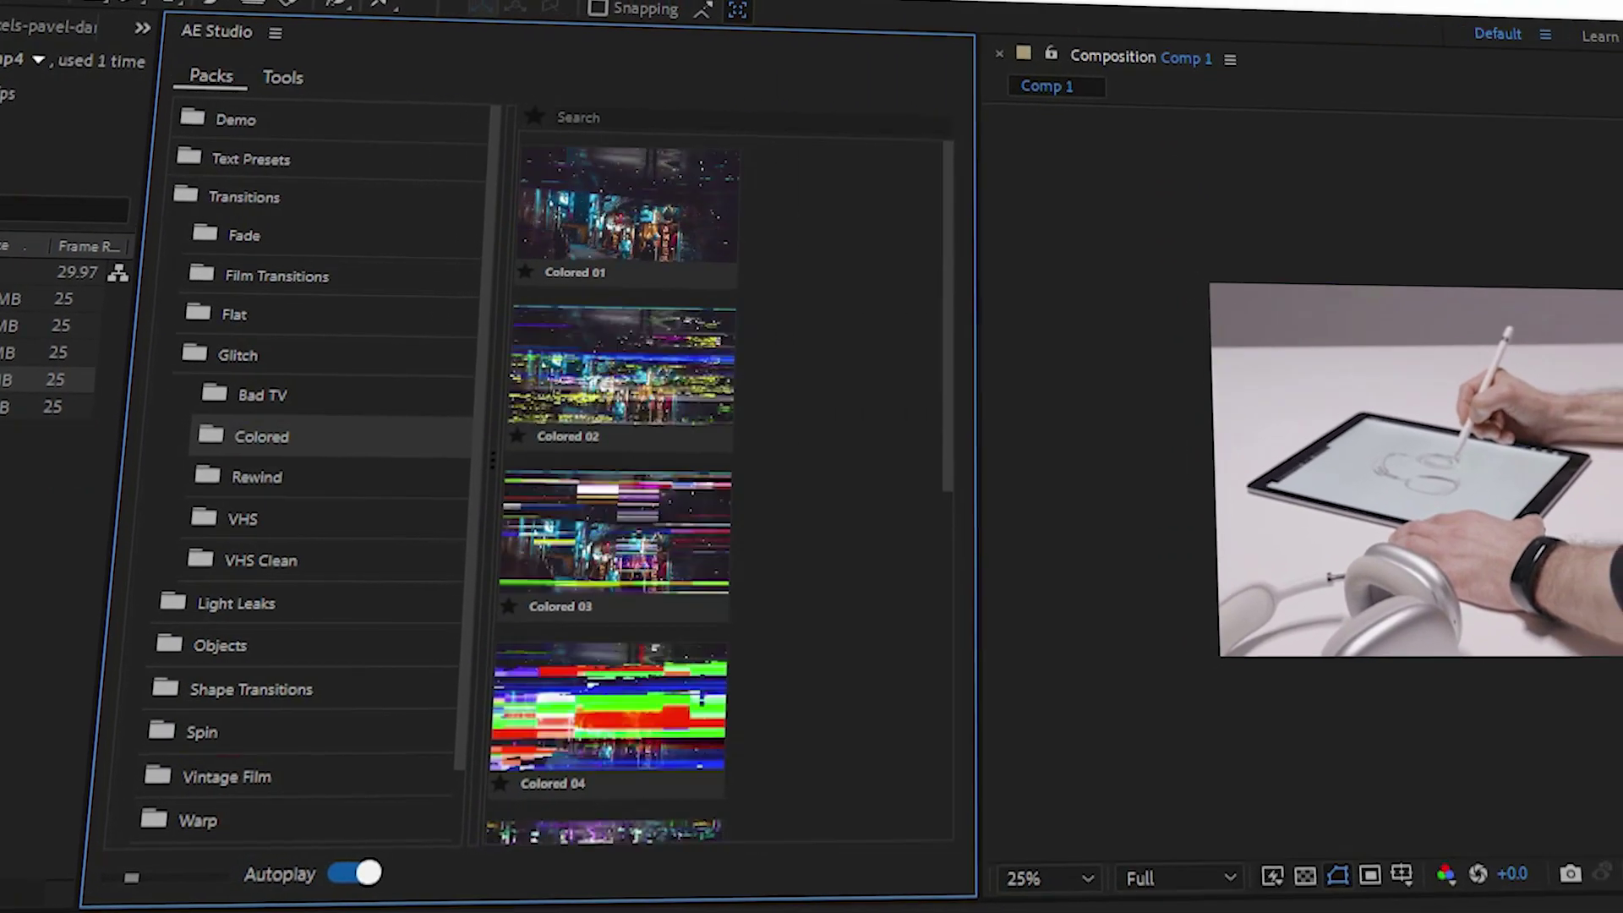
left_click(246, 474)
left_click(183, 518)
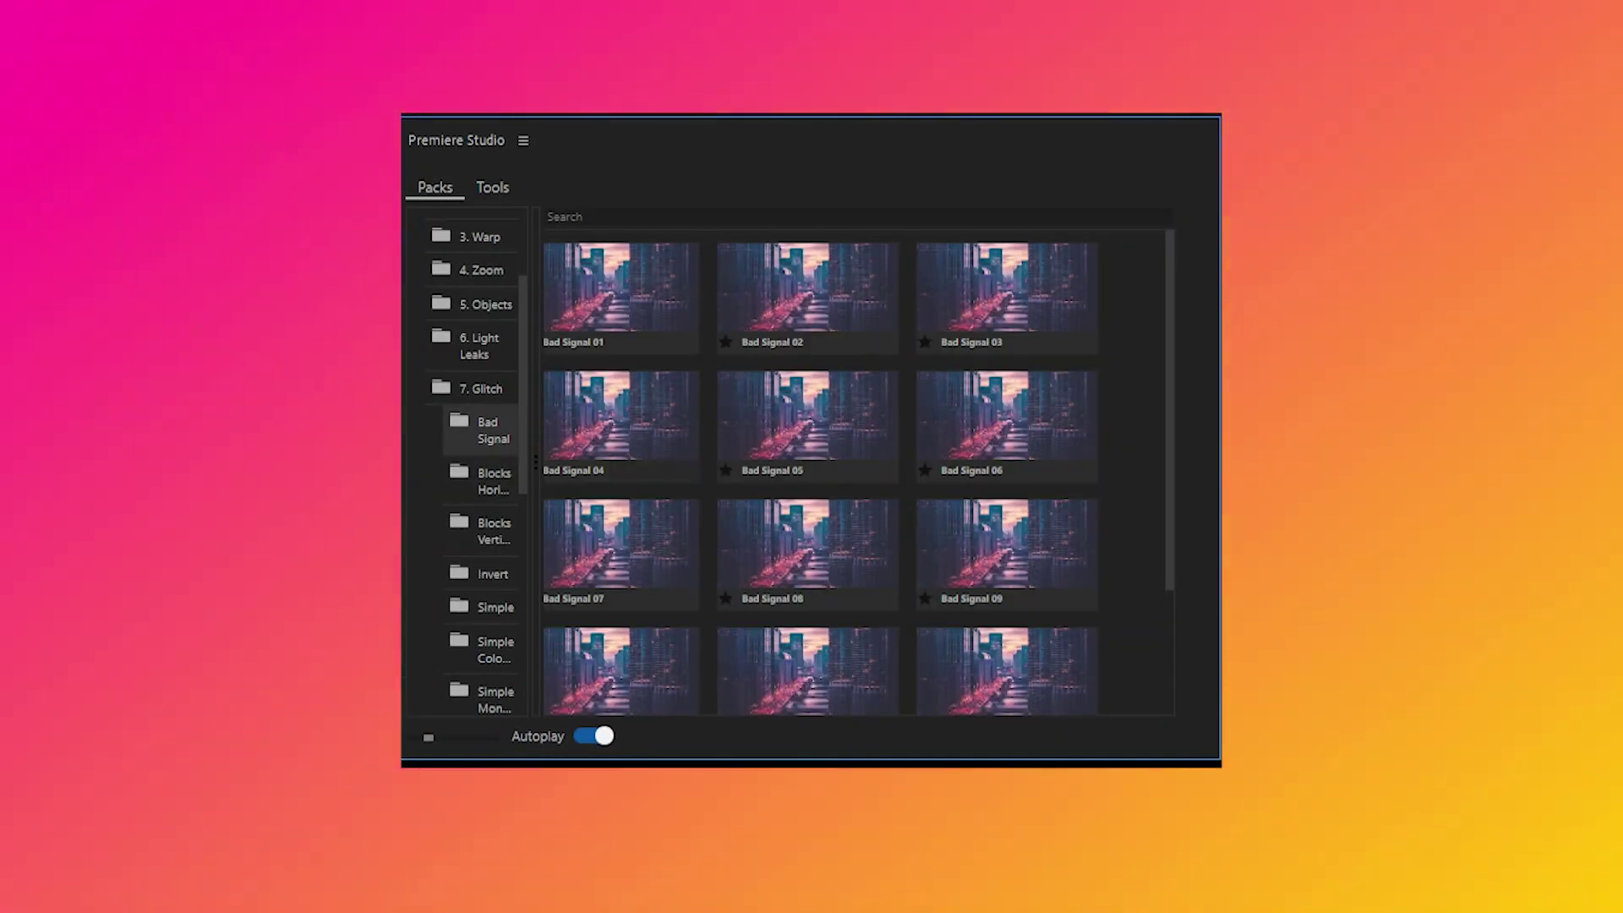
Step: Add Baseball Left Up at the 17-second cut and toggle layer 8's audio switch
left_click(622, 425)
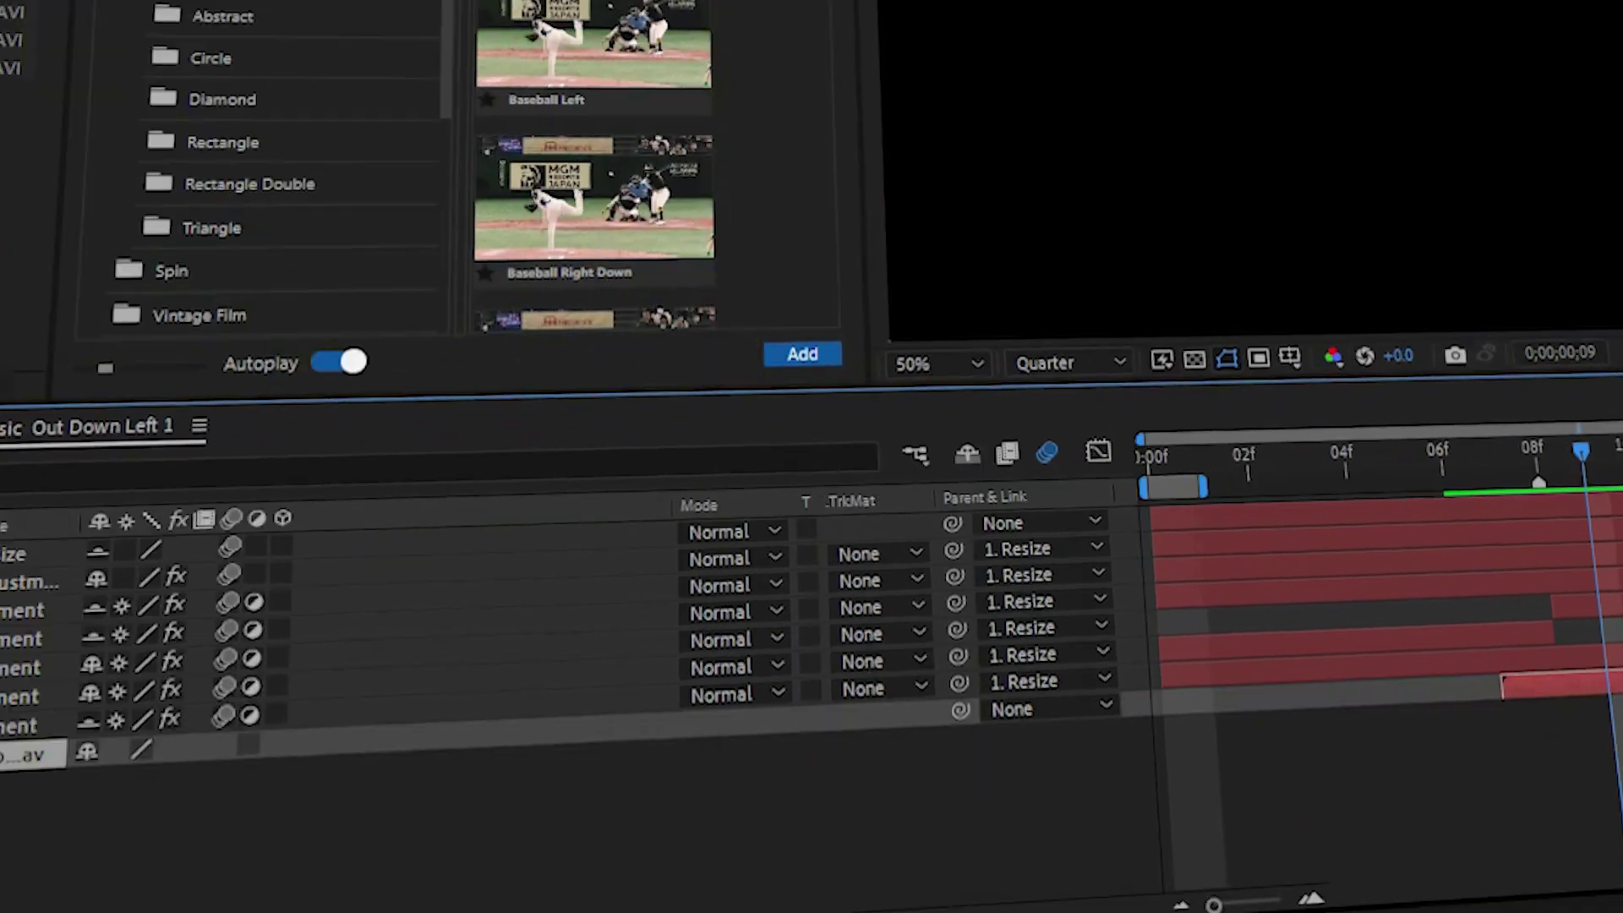
left_click(24, 779)
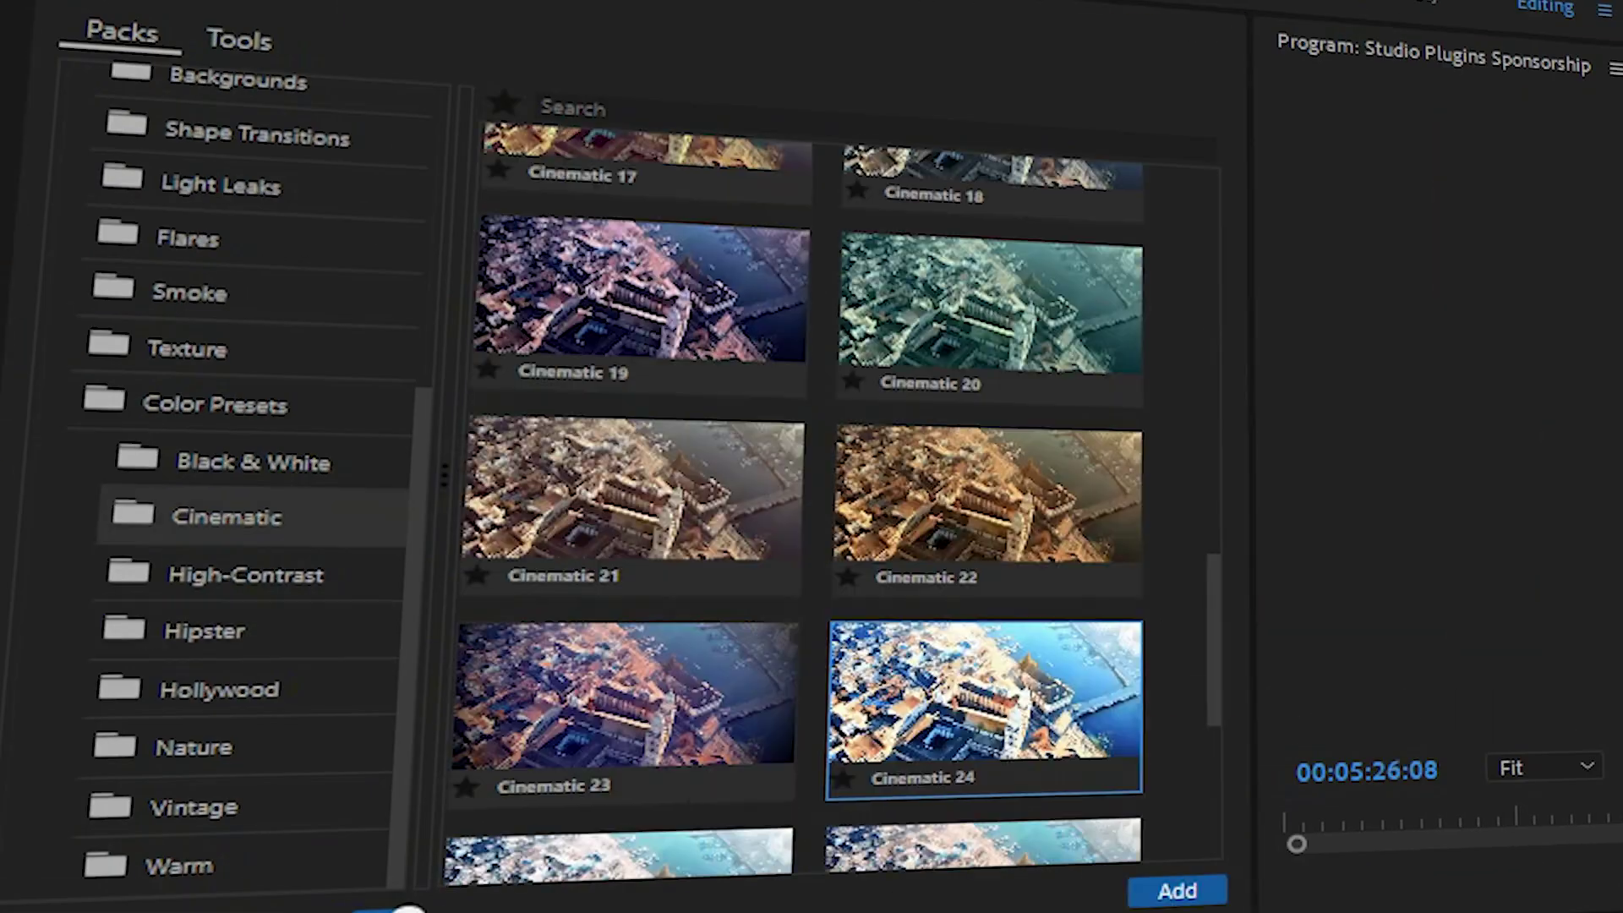
Step: Browse the color preset folders and add Cinematic 04 as an adjustment layer over the tablet footage
left_click(204, 631)
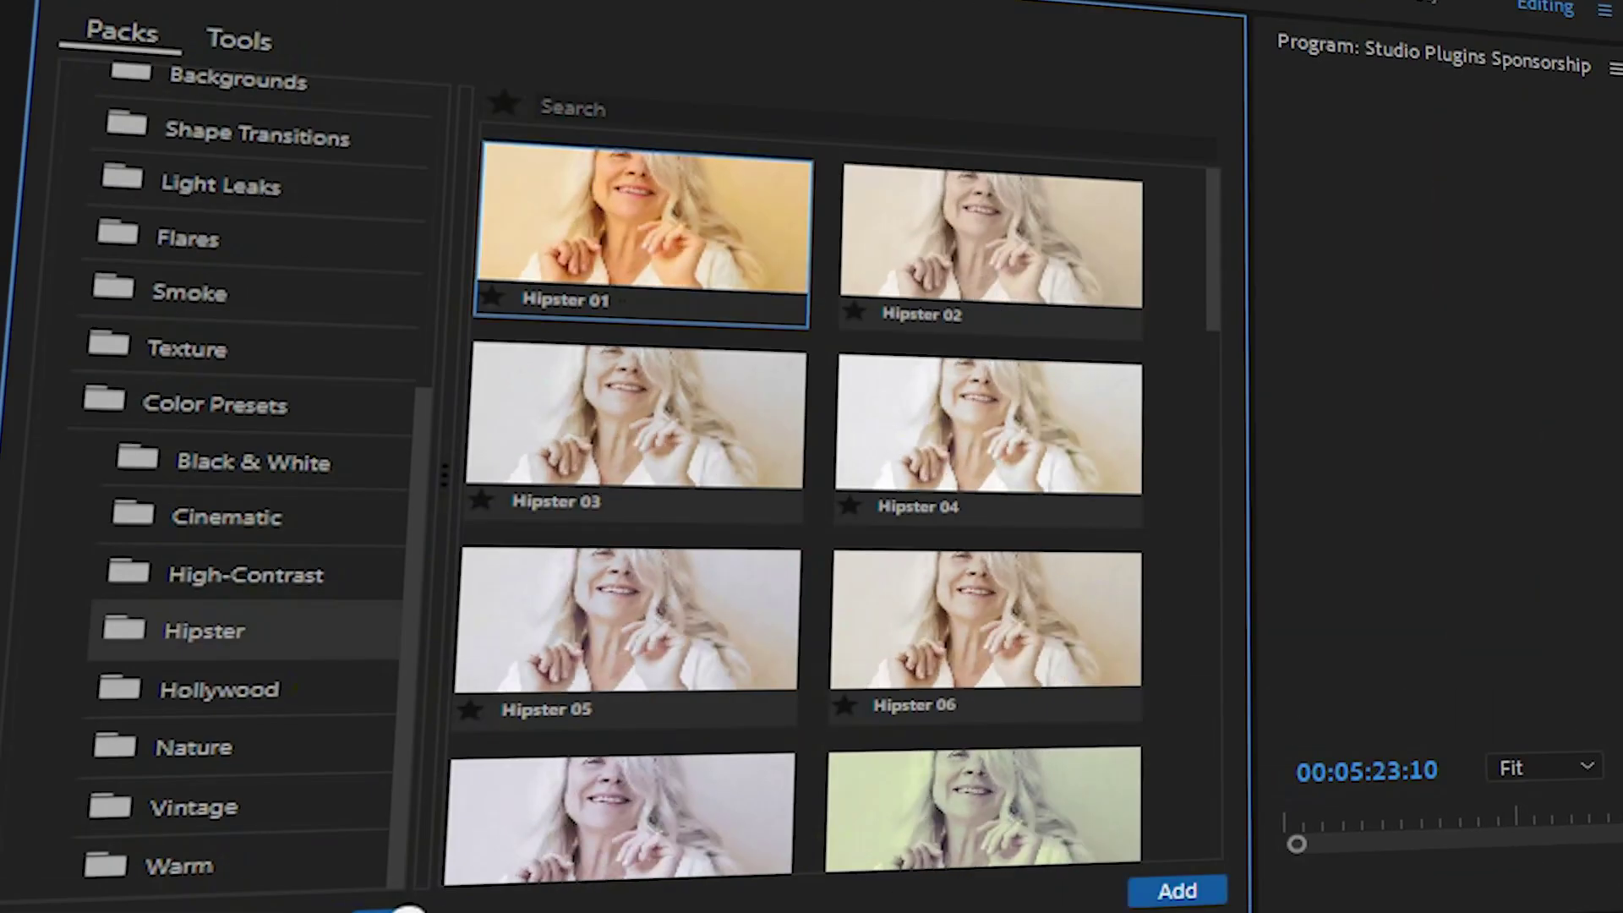
left_click(219, 689)
left_click(193, 806)
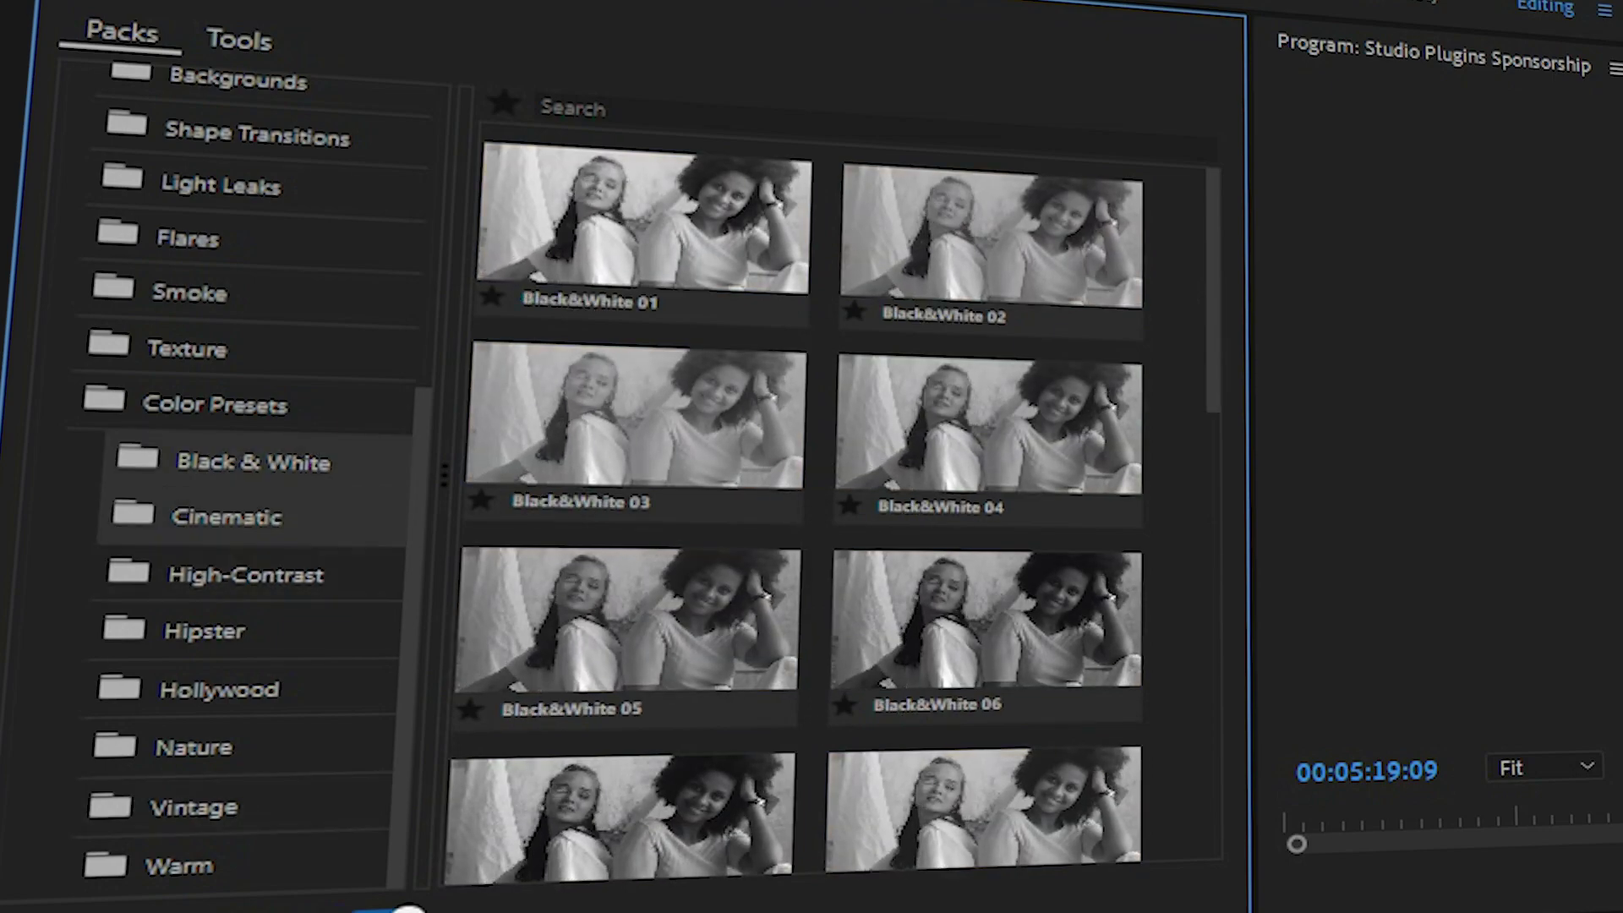
left_click(227, 516)
left_click(989, 431)
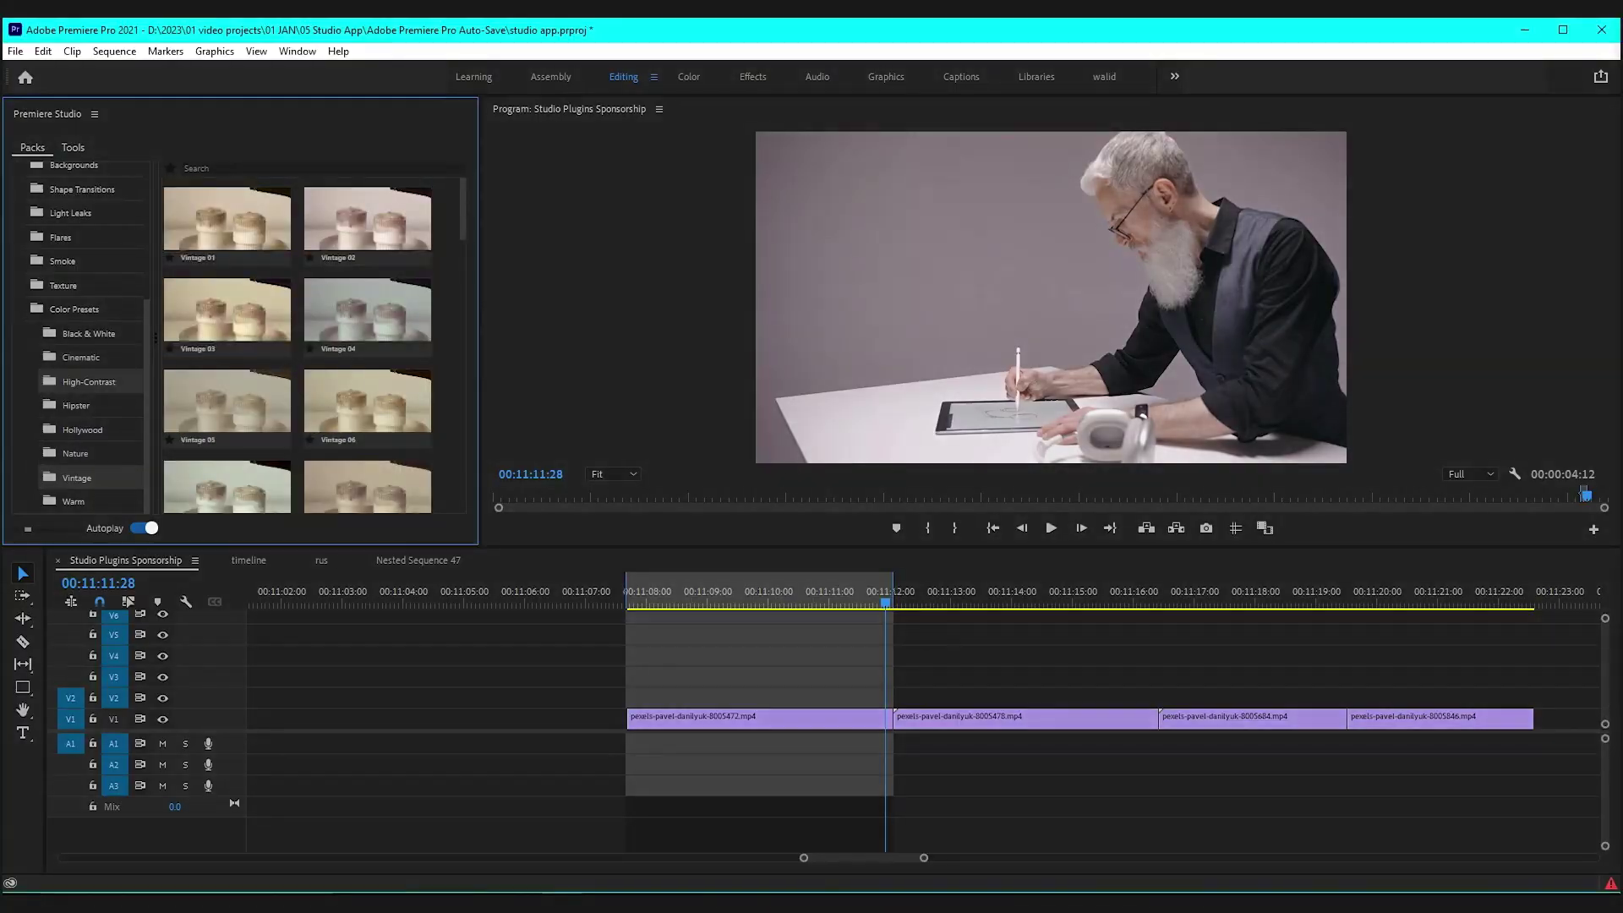
left_click(89, 381)
scroll(297, 347, "down", 3)
left_click(81, 357)
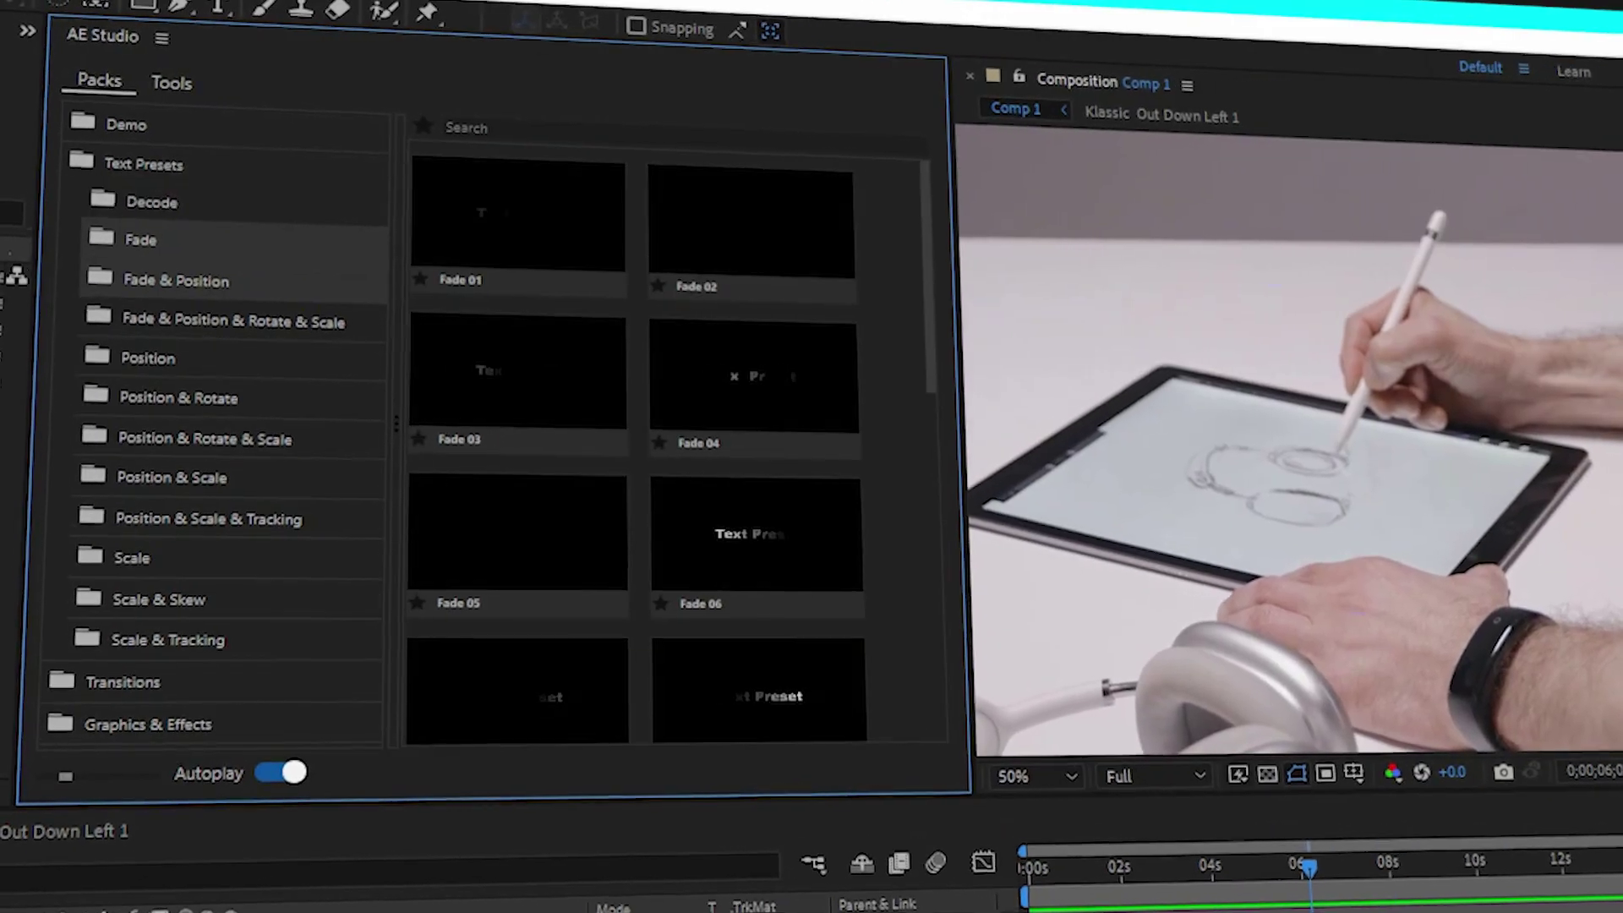
Step: Apply a Position & Scale & Tracking text preset to the DIGITAL ARTIST title and preview it
left_click(239, 323)
left_click(153, 360)
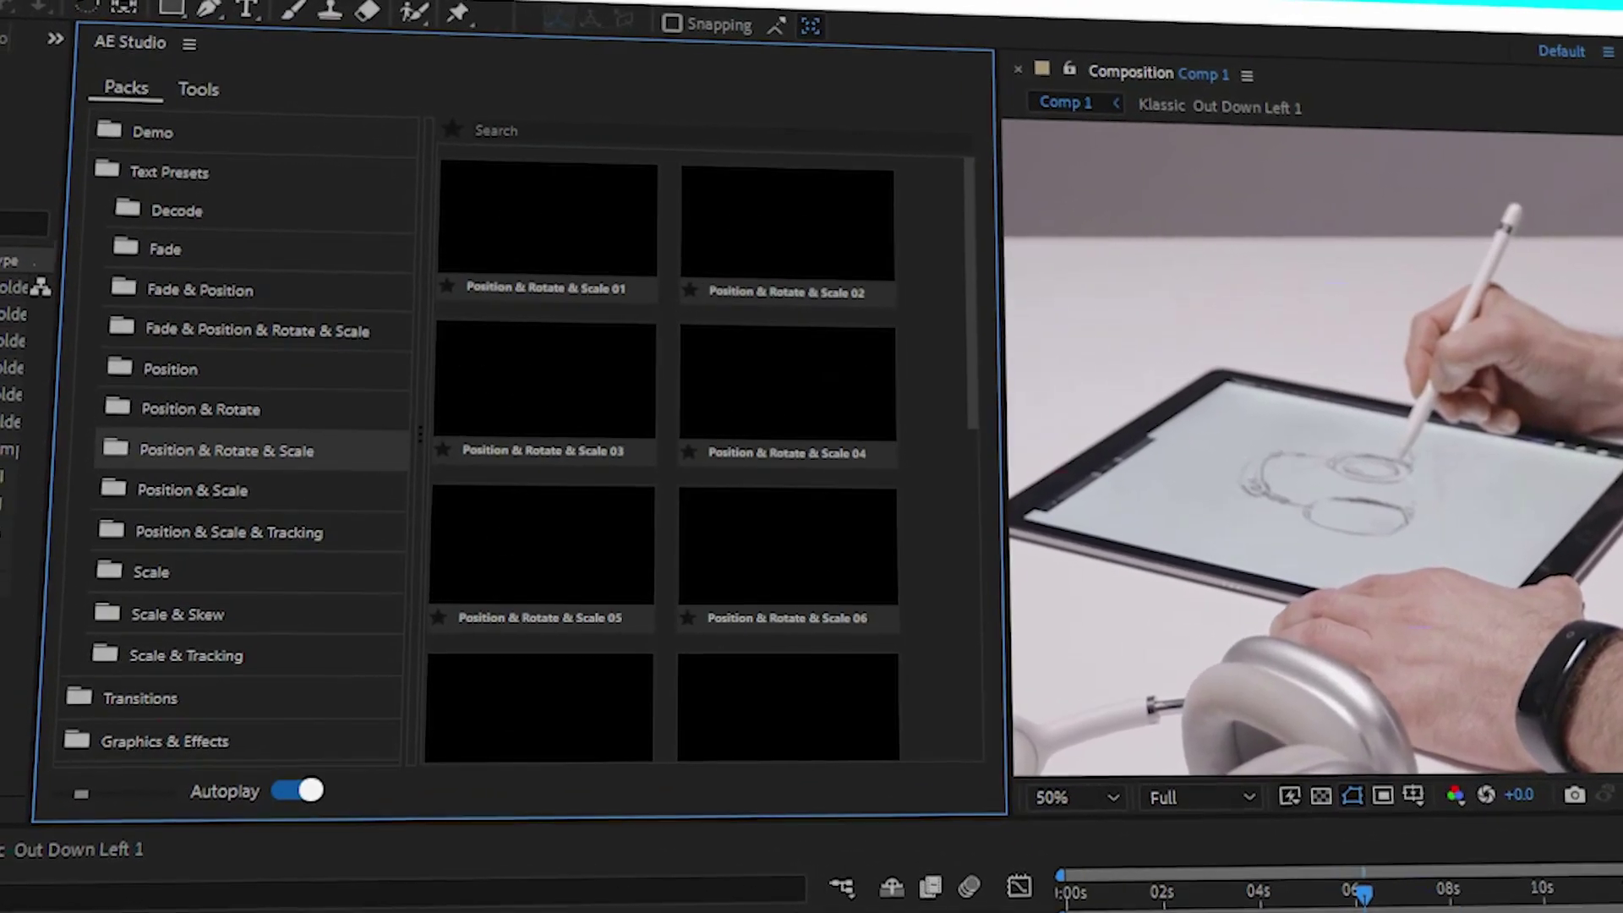
left_click(193, 491)
left_click(229, 531)
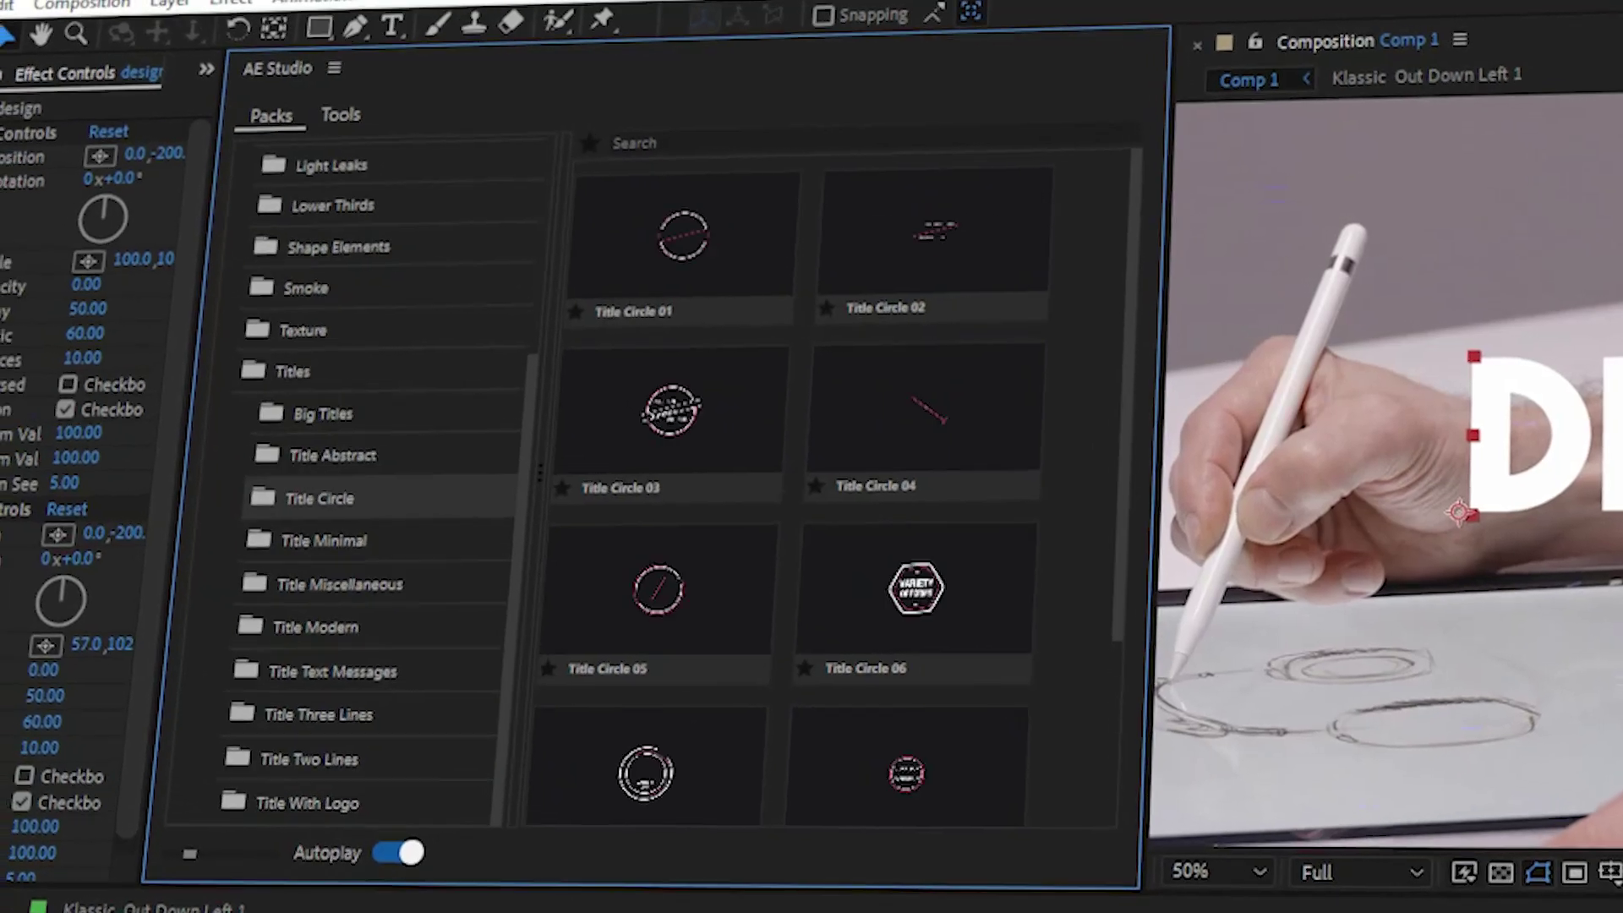
left_click(340, 585)
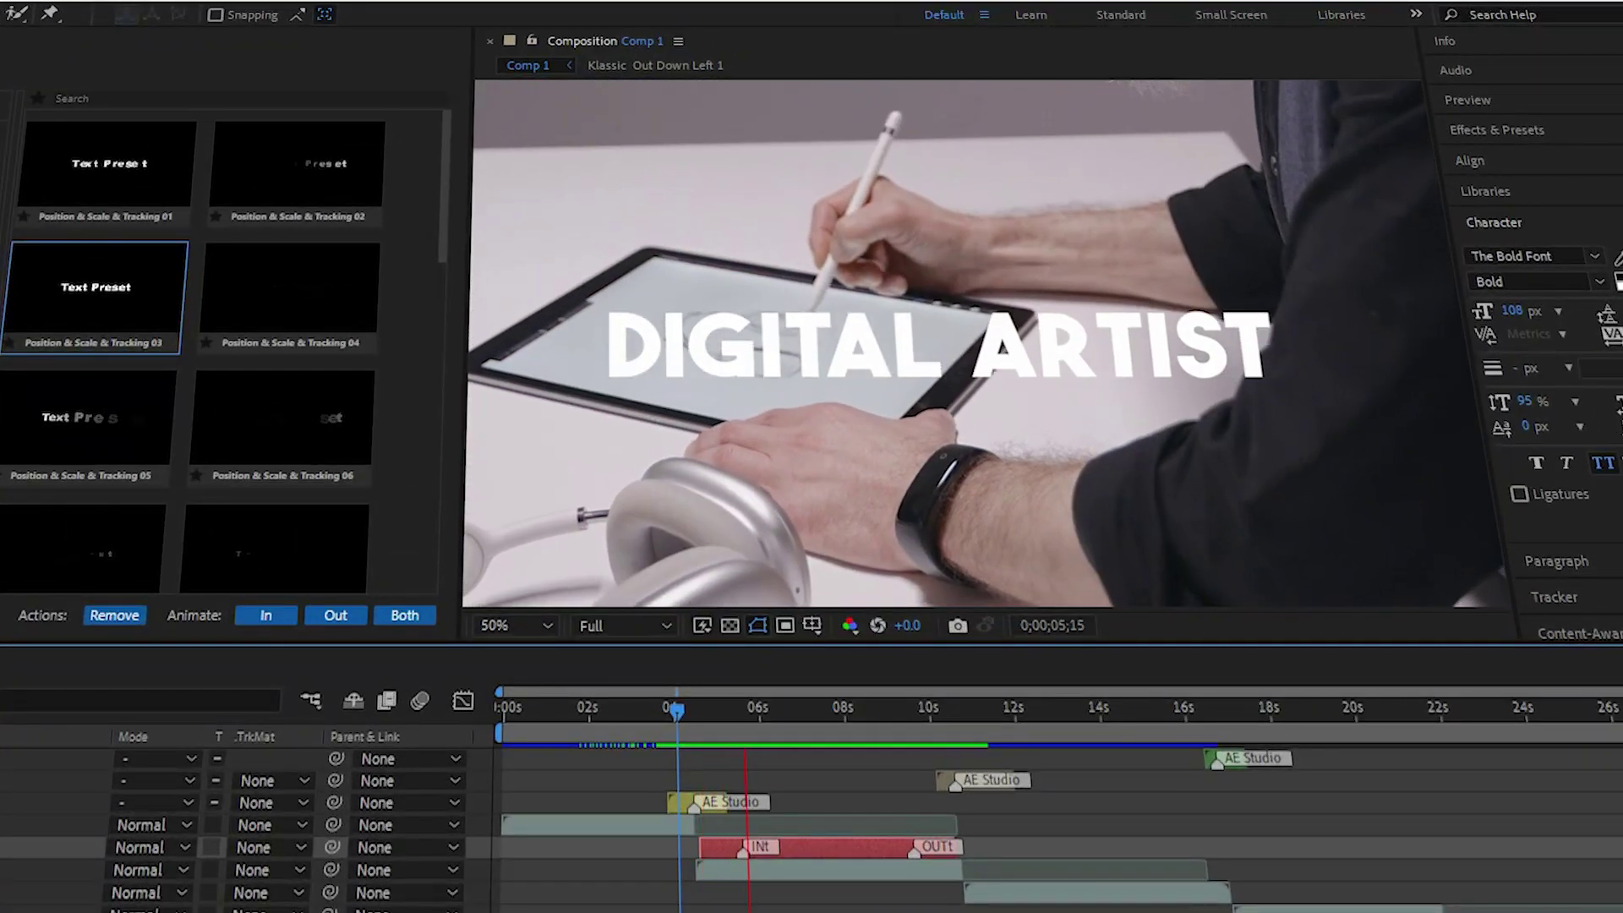
key("space")
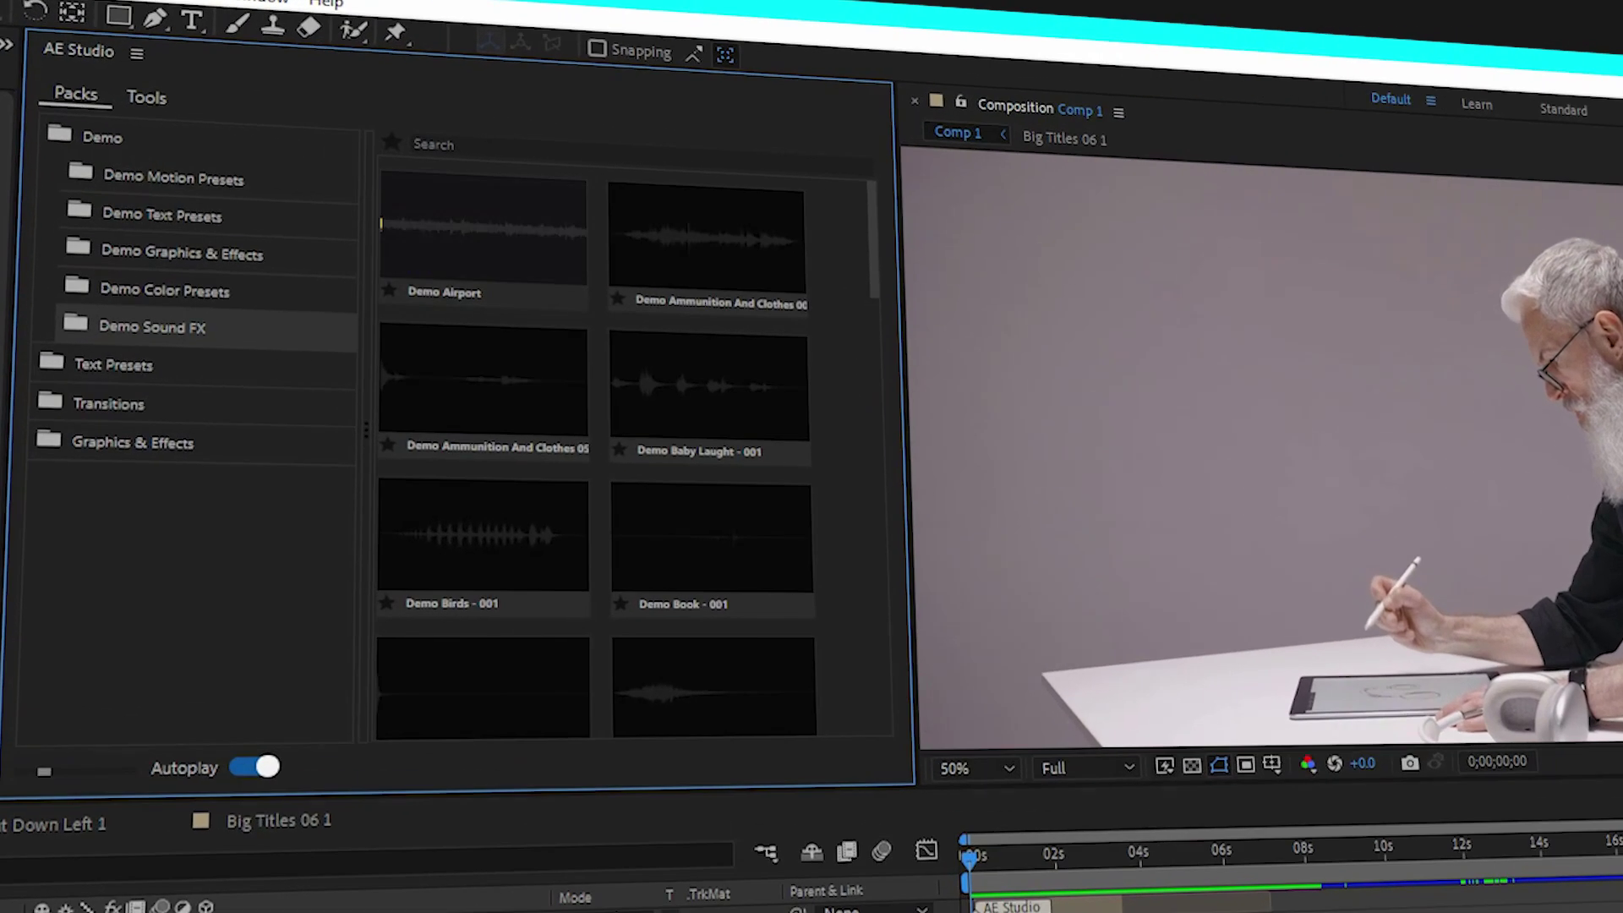
Step: Scroll through AE Studio's Demo Sound FX pack
scroll(626, 448, "down", 5)
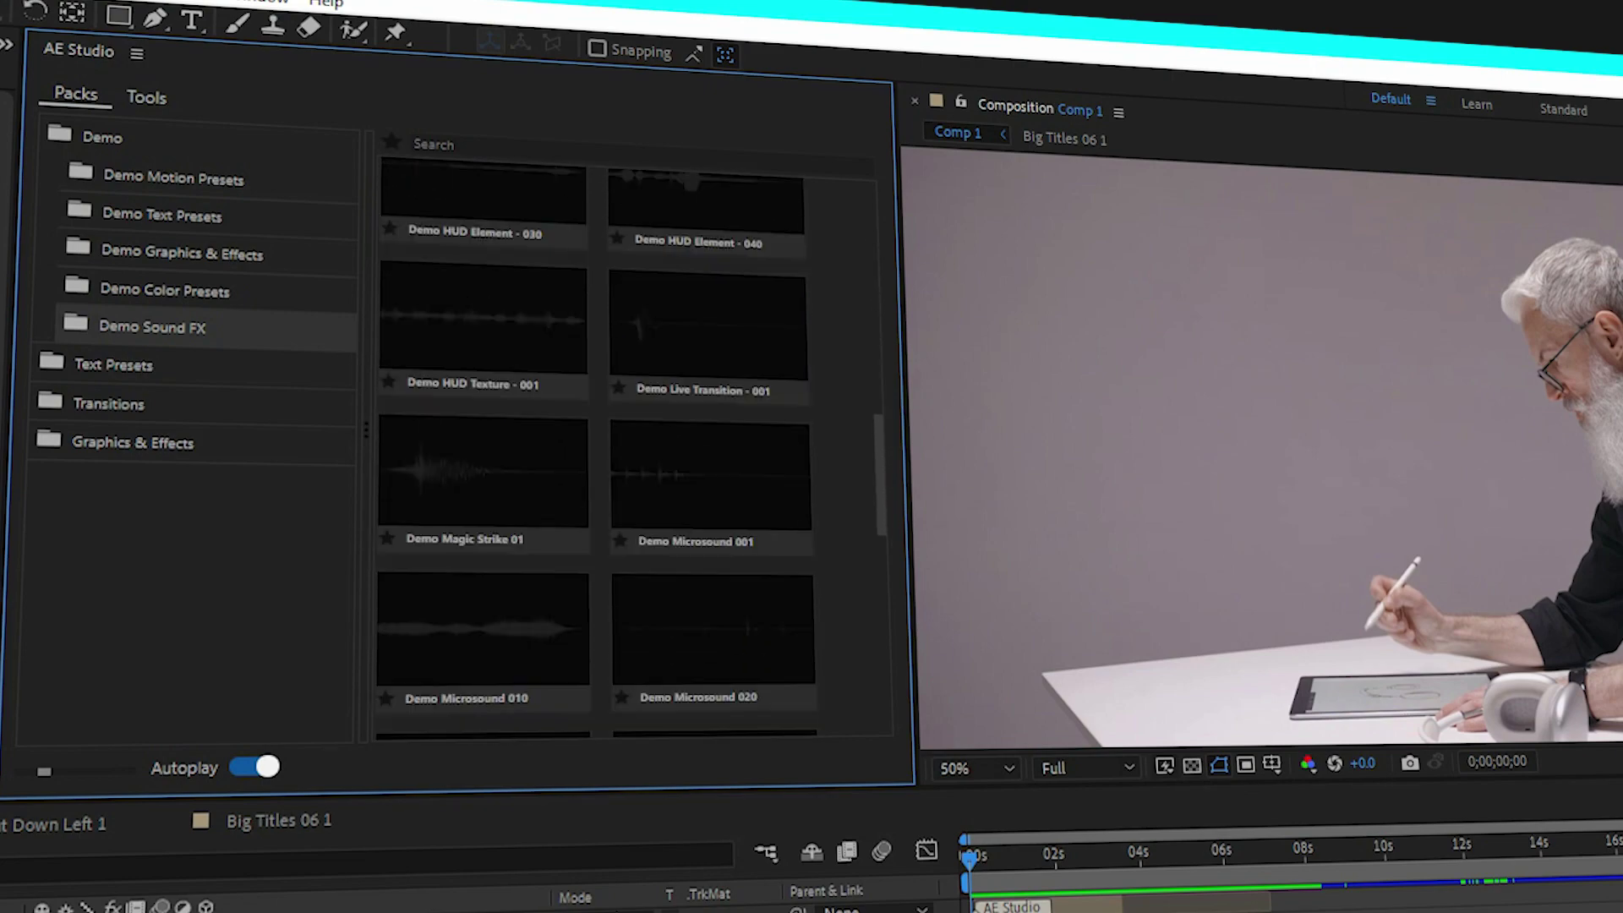
scroll(626, 449, "down", 4)
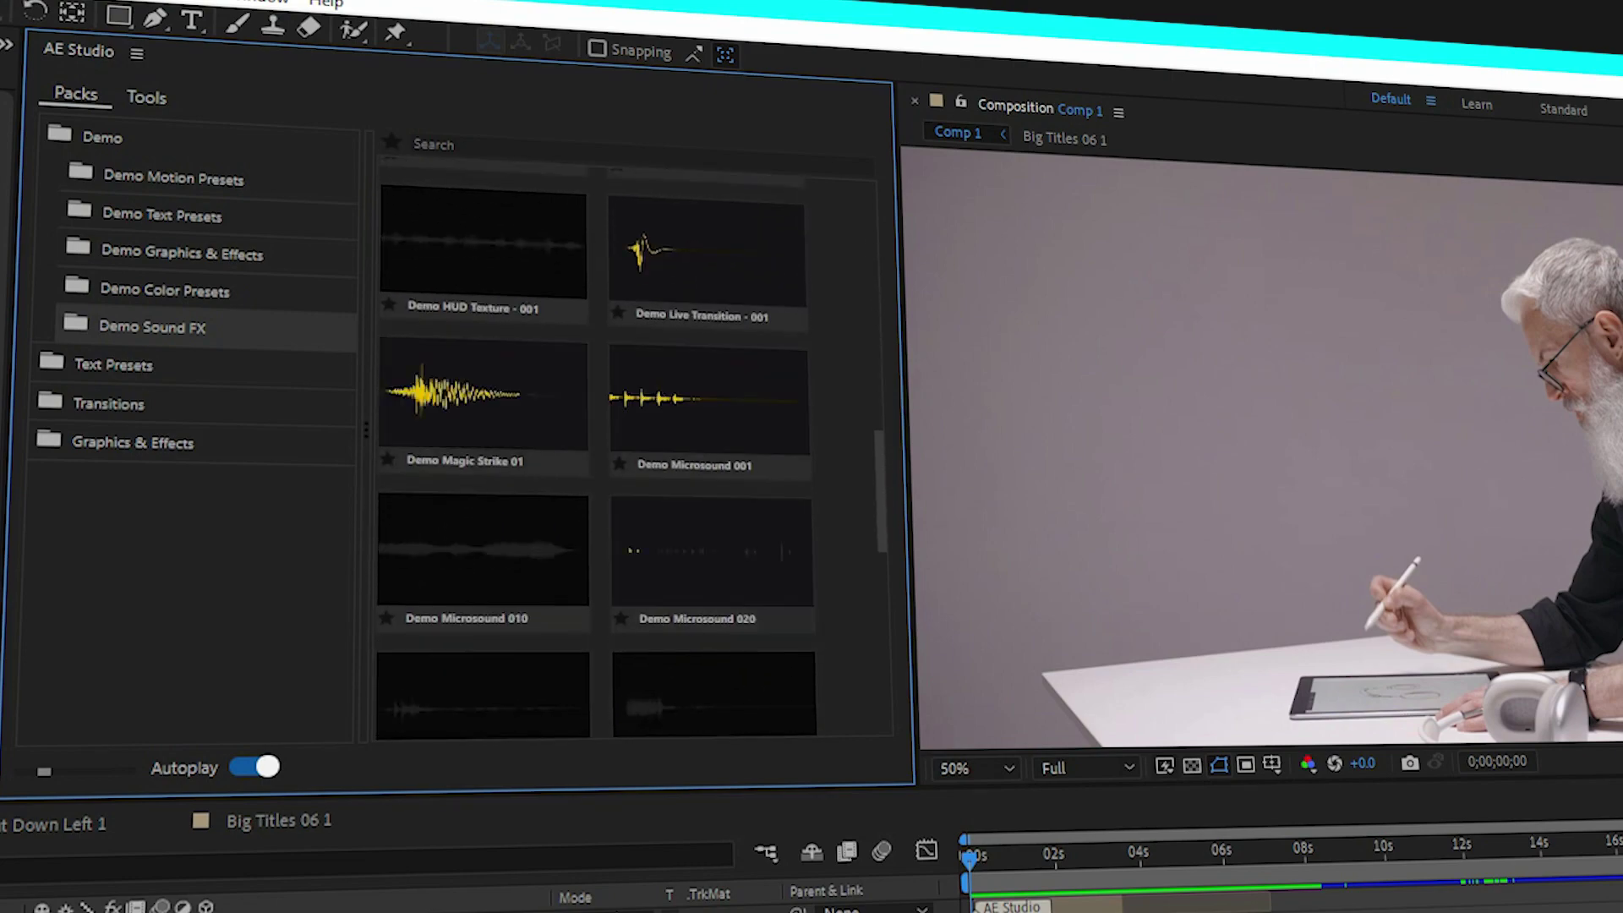
scroll(626, 449, "down", 3)
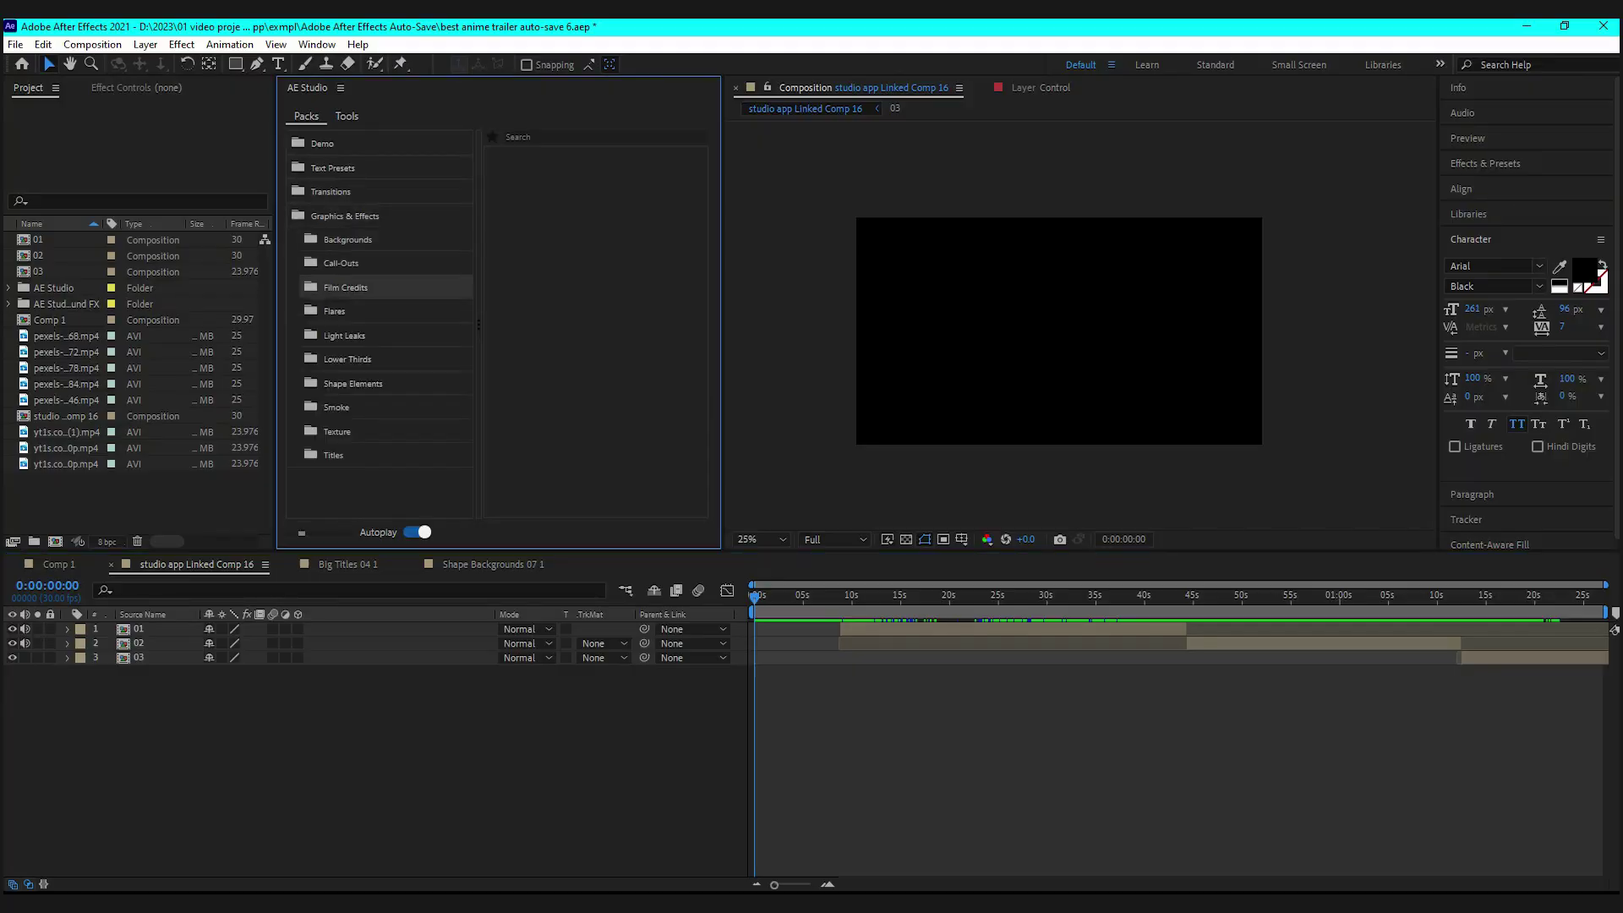
Step: Add the Shape Backgrounds 07 spiral background and recolour its Control 2 swatch yellow
left_click(372, 287)
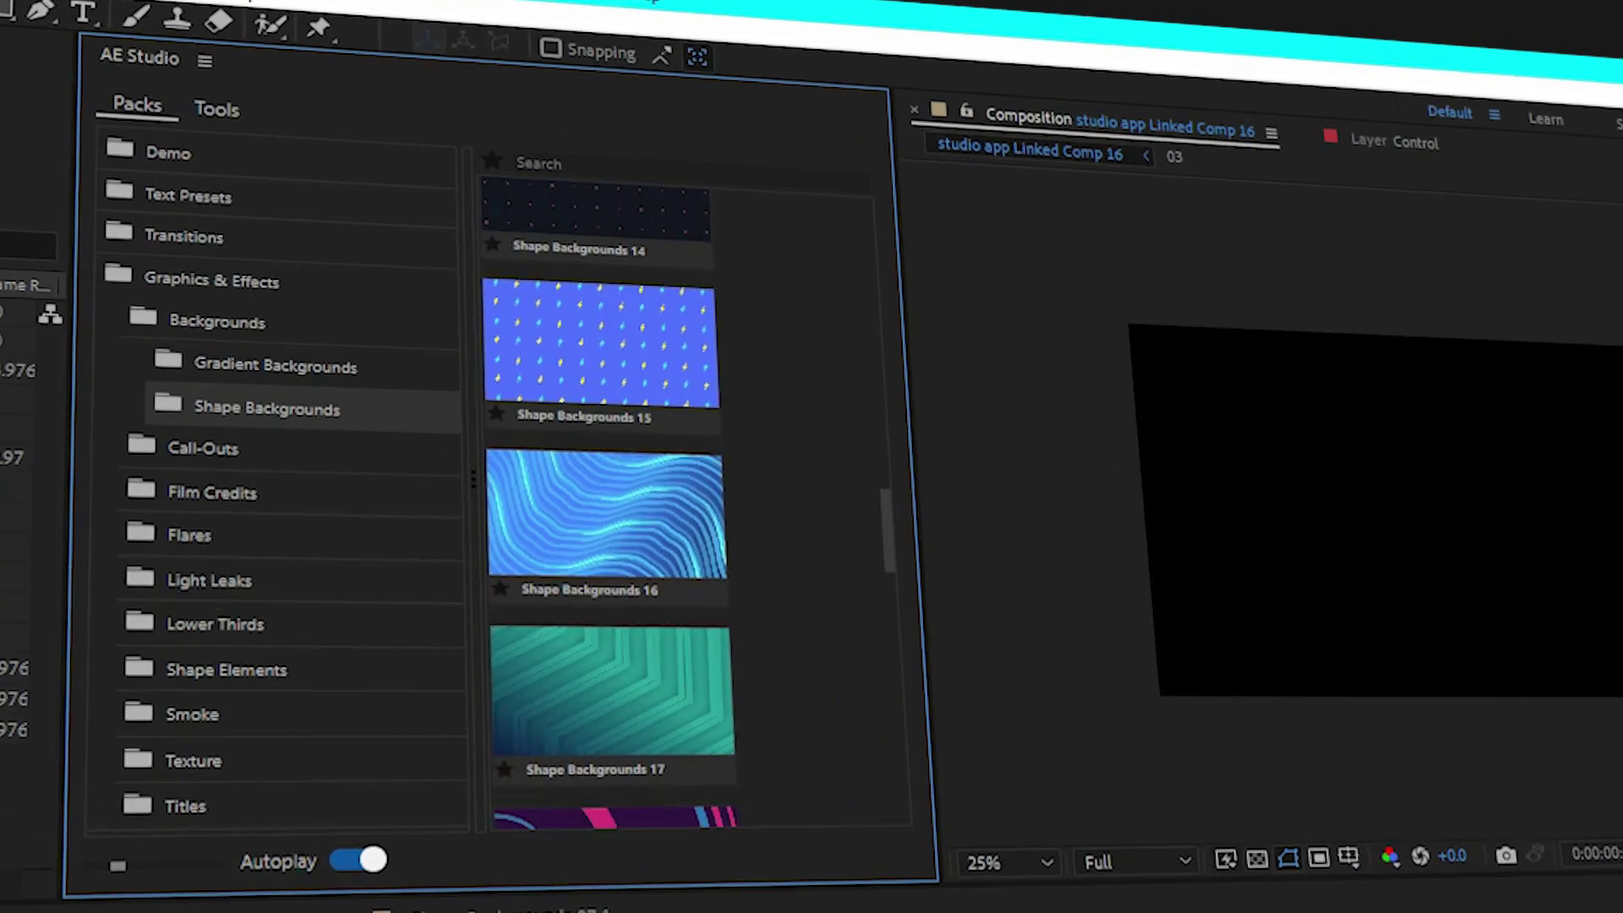
scroll(549, 338, "down", 3)
left_click(550, 233)
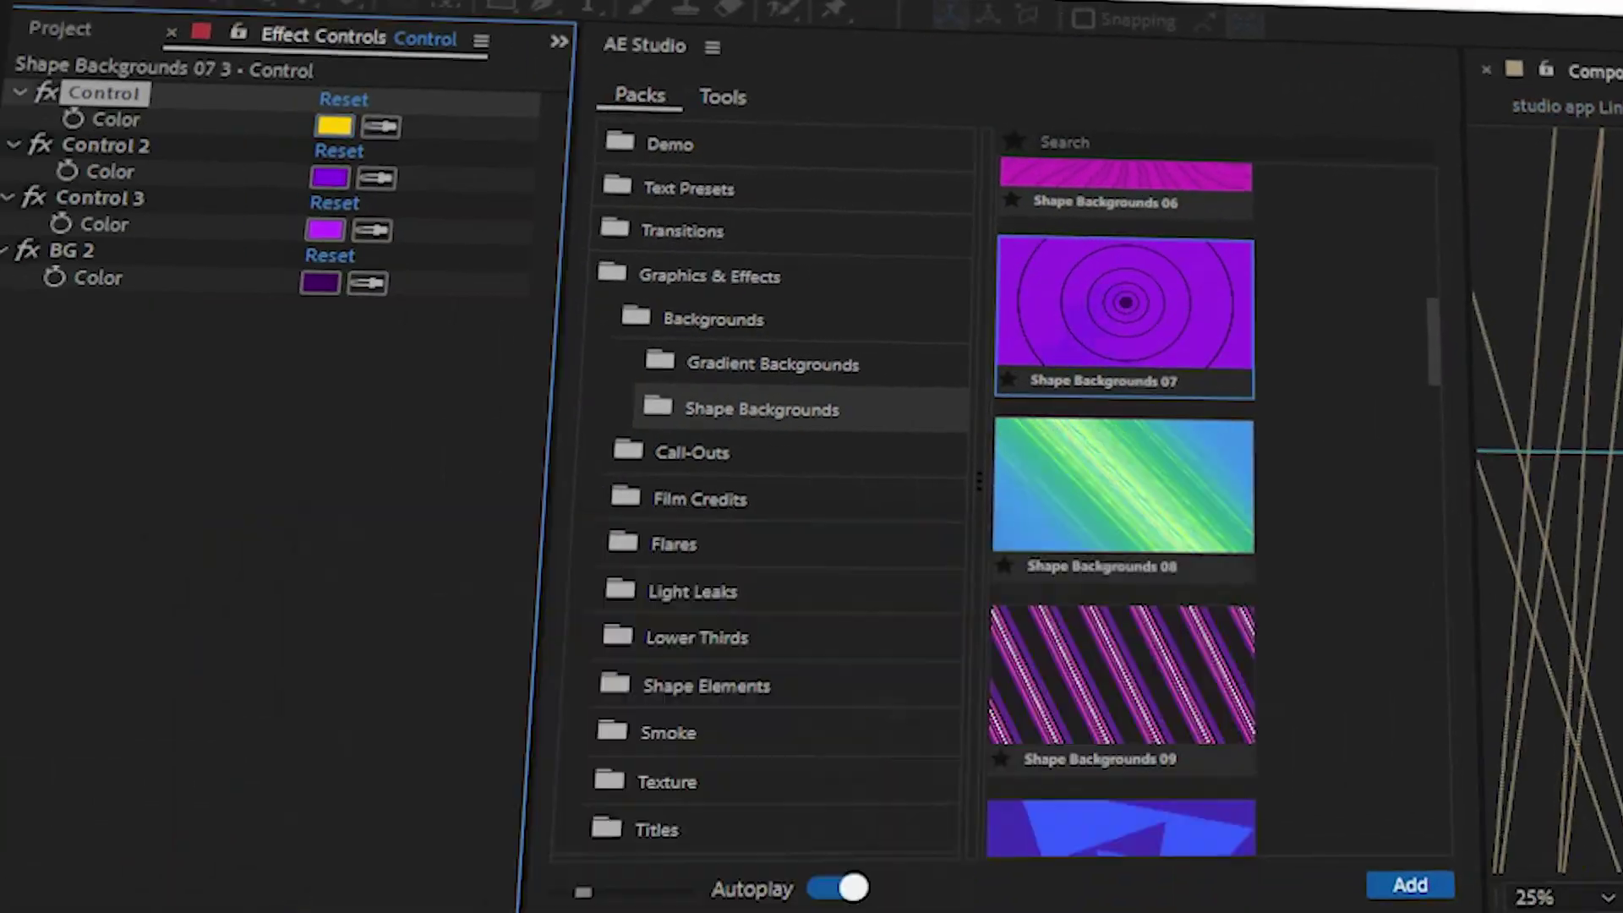
left_click(330, 177)
left_click(559, 729)
left_click(580, 597)
key("Return")
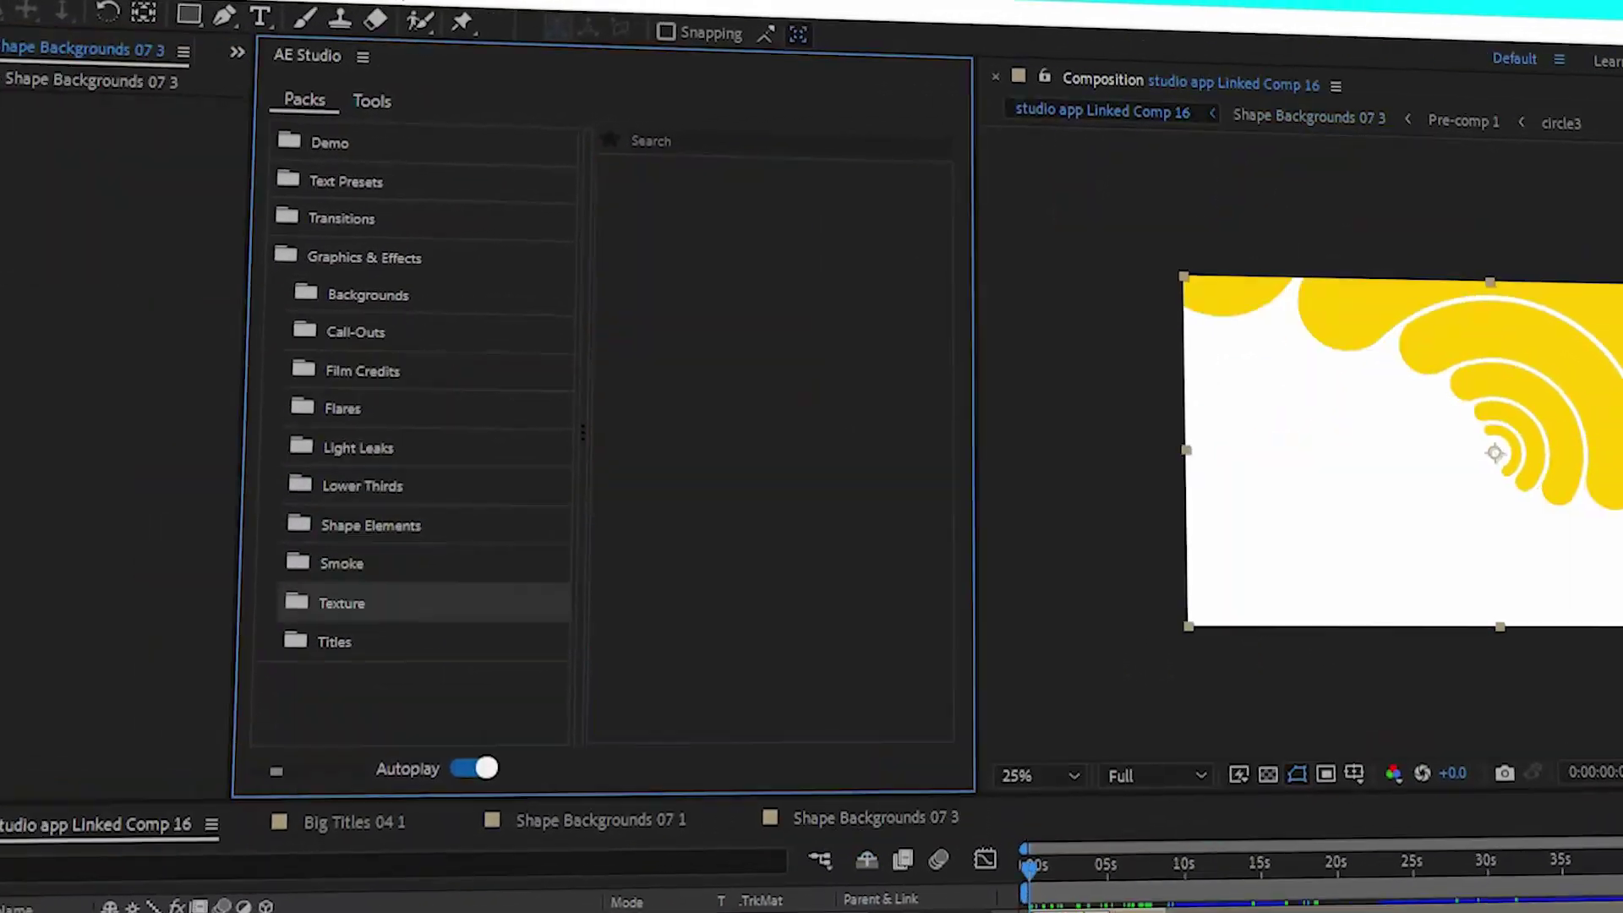
Step: Browse the Titles presets and add Big Titles 04 to the comp
left_click(334, 641)
scroll(415, 423, "down", 5)
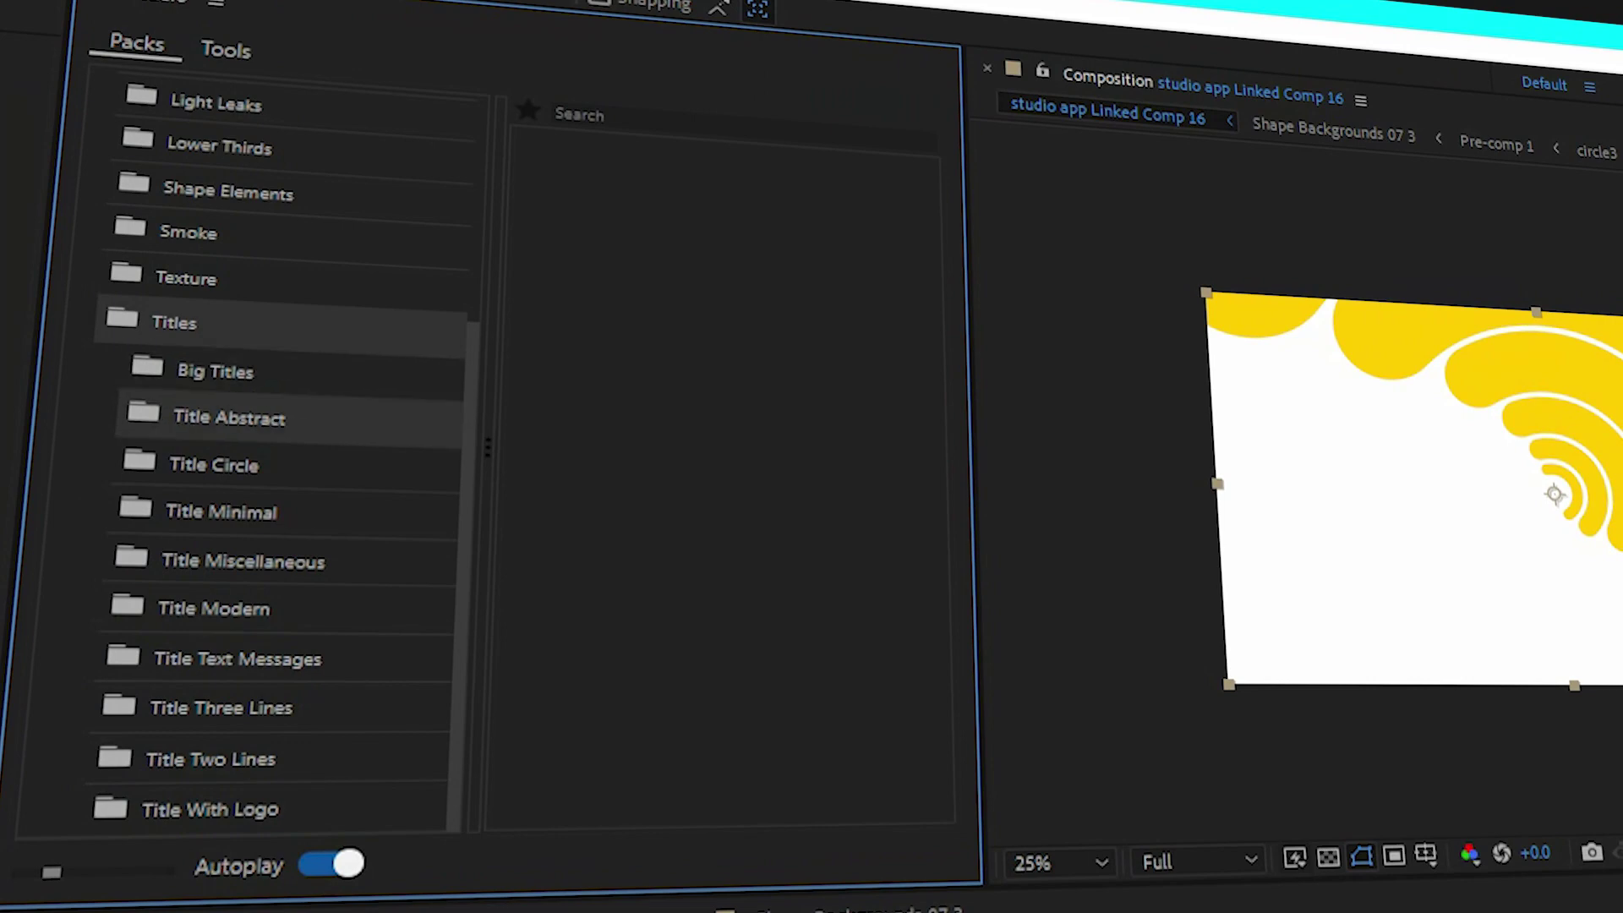
left_click(368, 443)
left_click(373, 480)
left_click(214, 609)
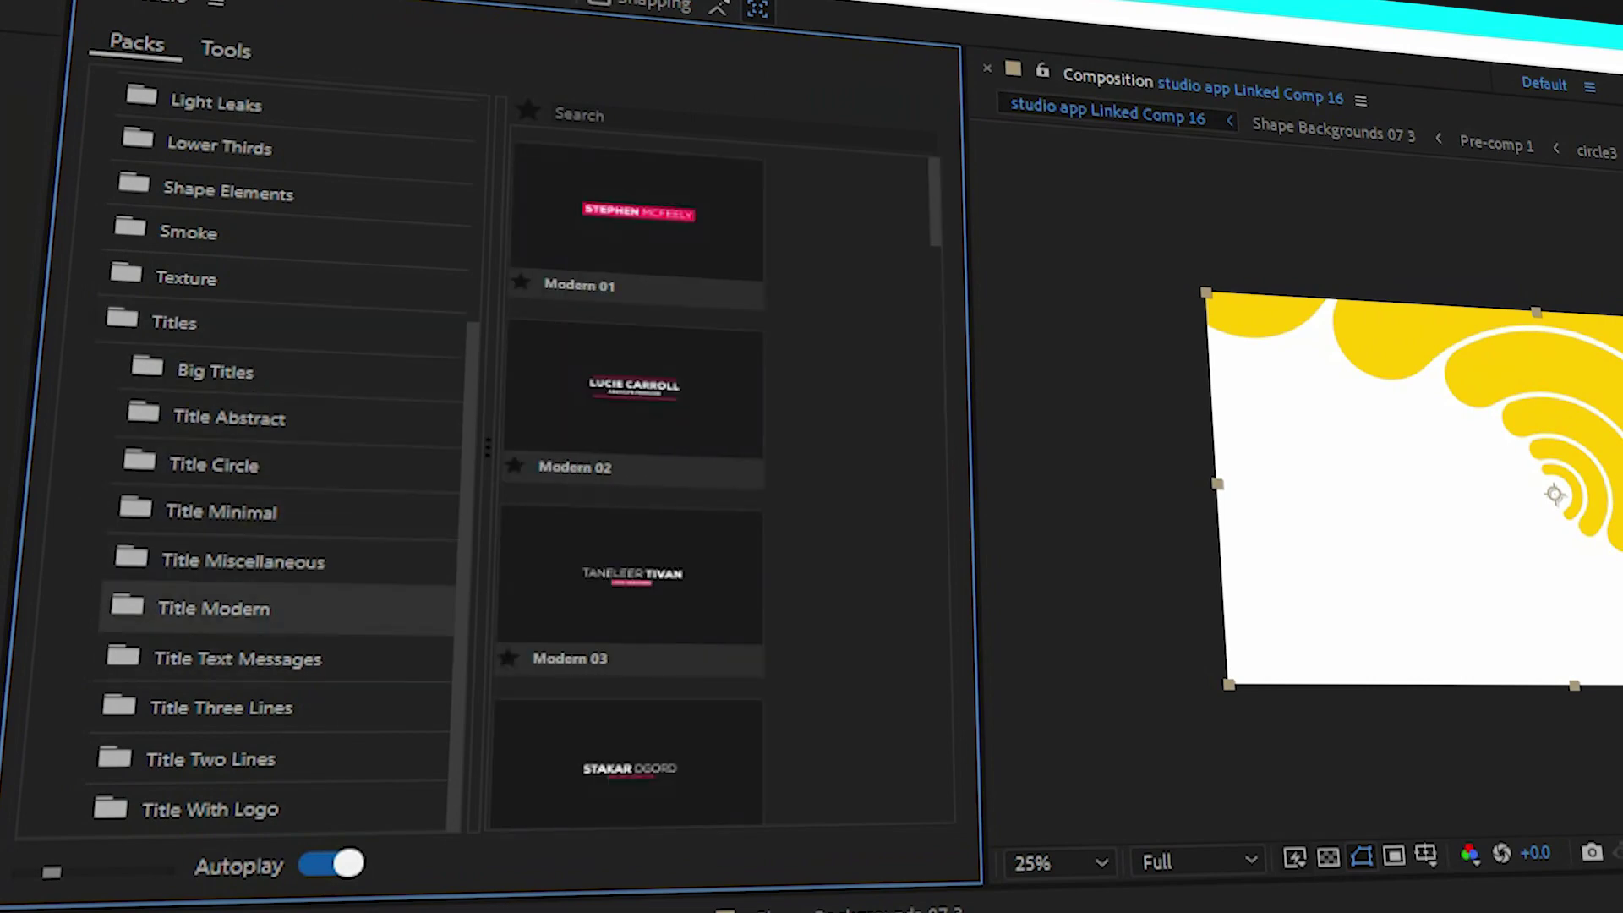
left_click(212, 758)
left_click(215, 371)
scroll(634, 473, "down", 4)
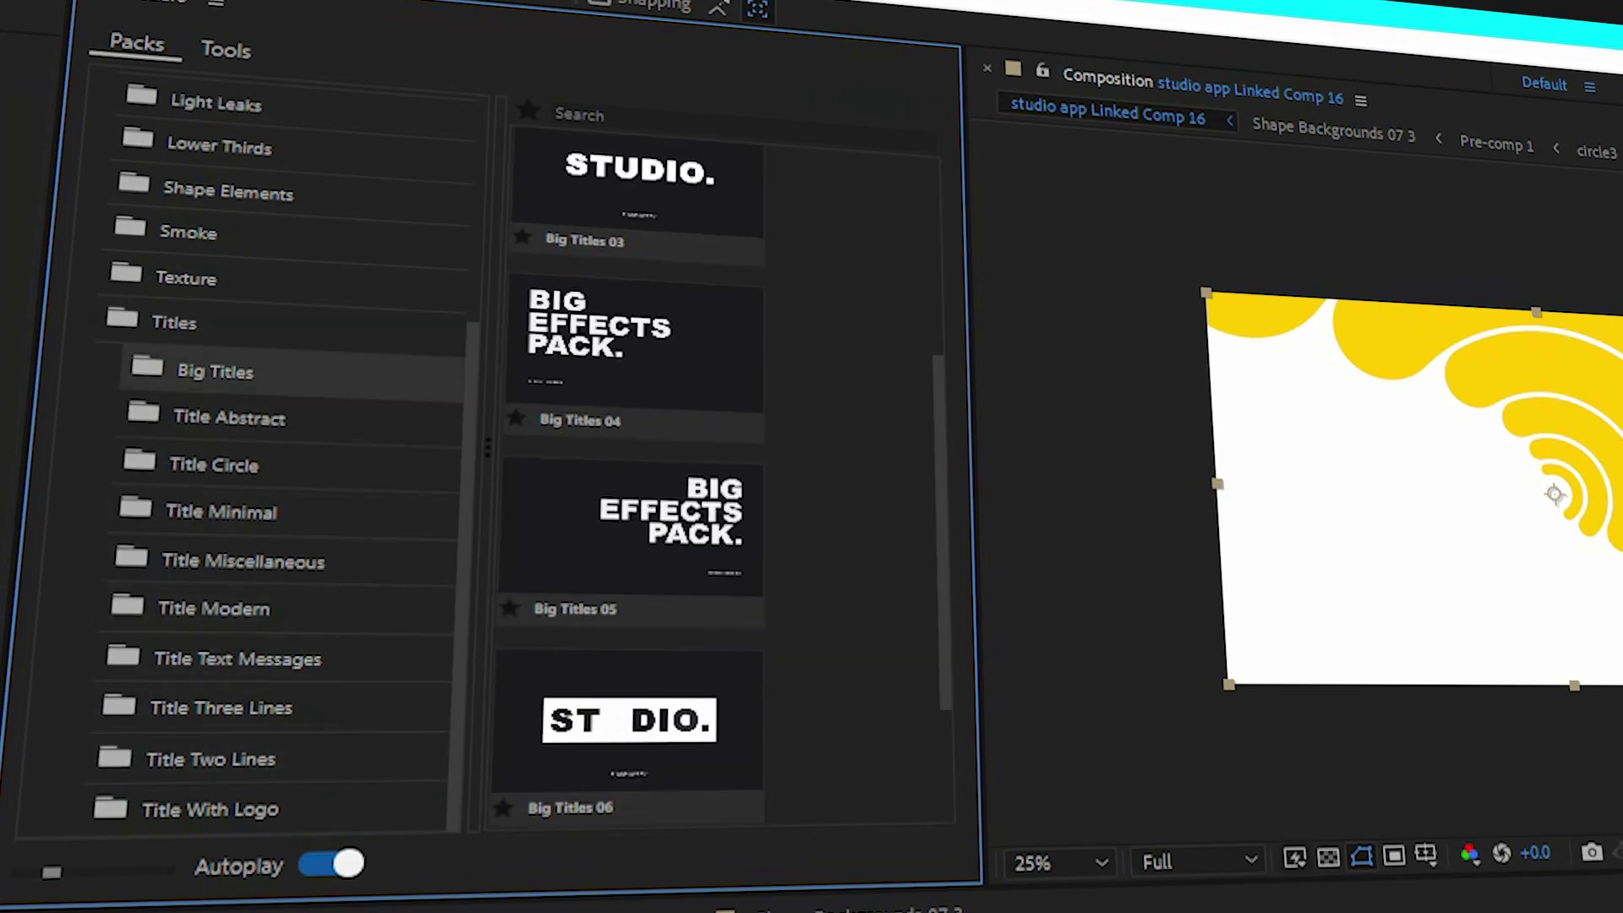
left_click(879, 849)
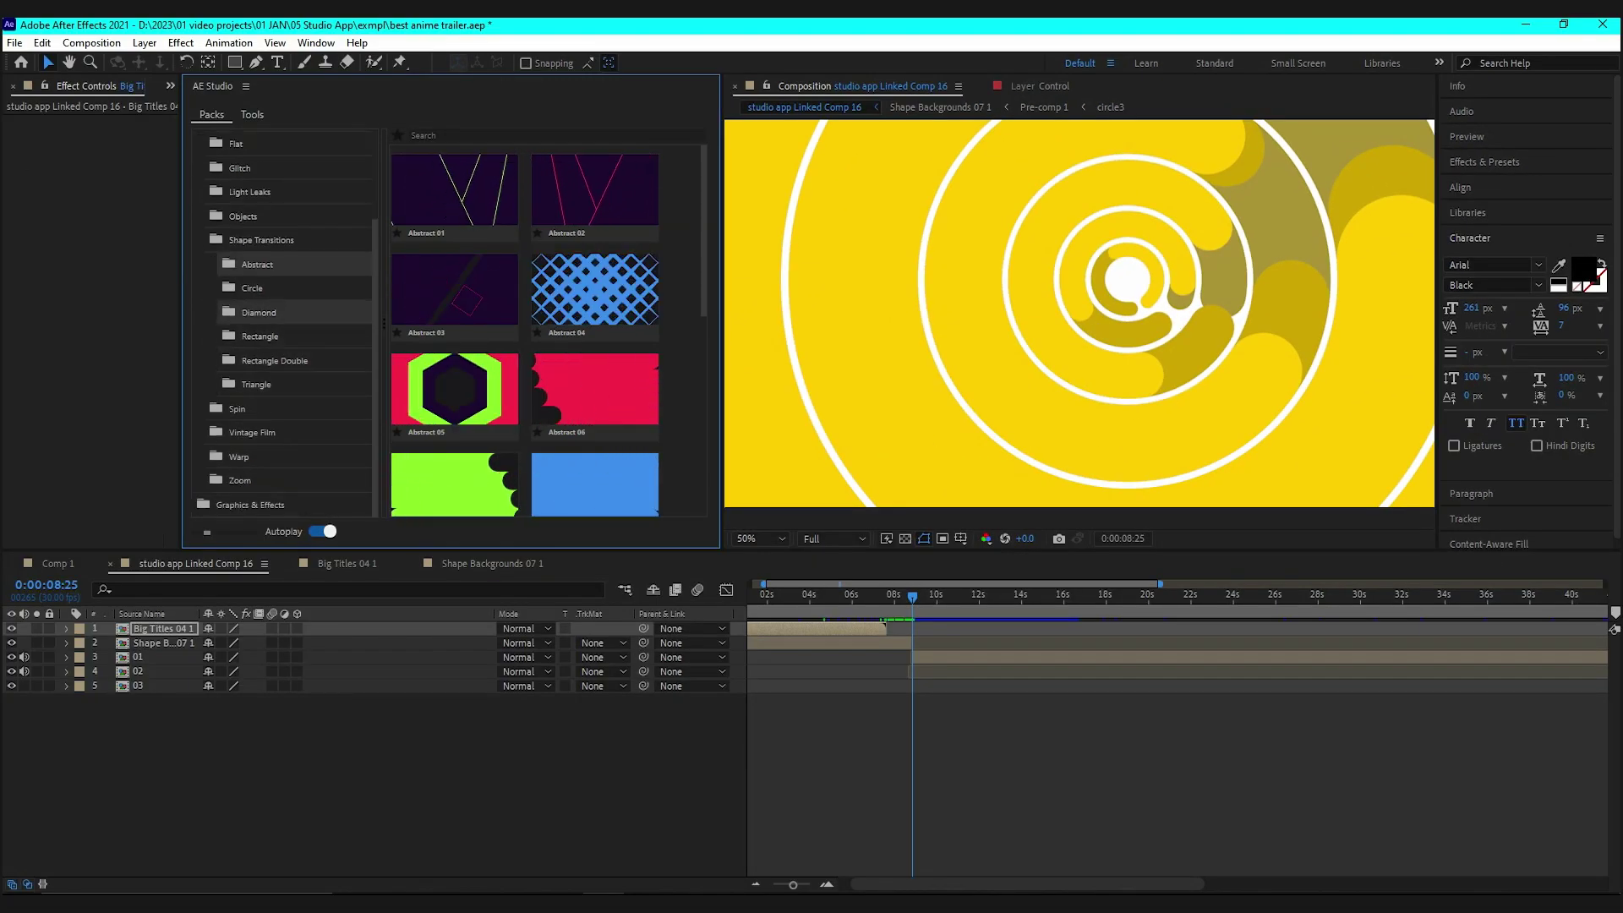
Step: Compare the Spin Bounce and Spin Long transitions, then add a Spin Bounce preset
left_click(237, 408)
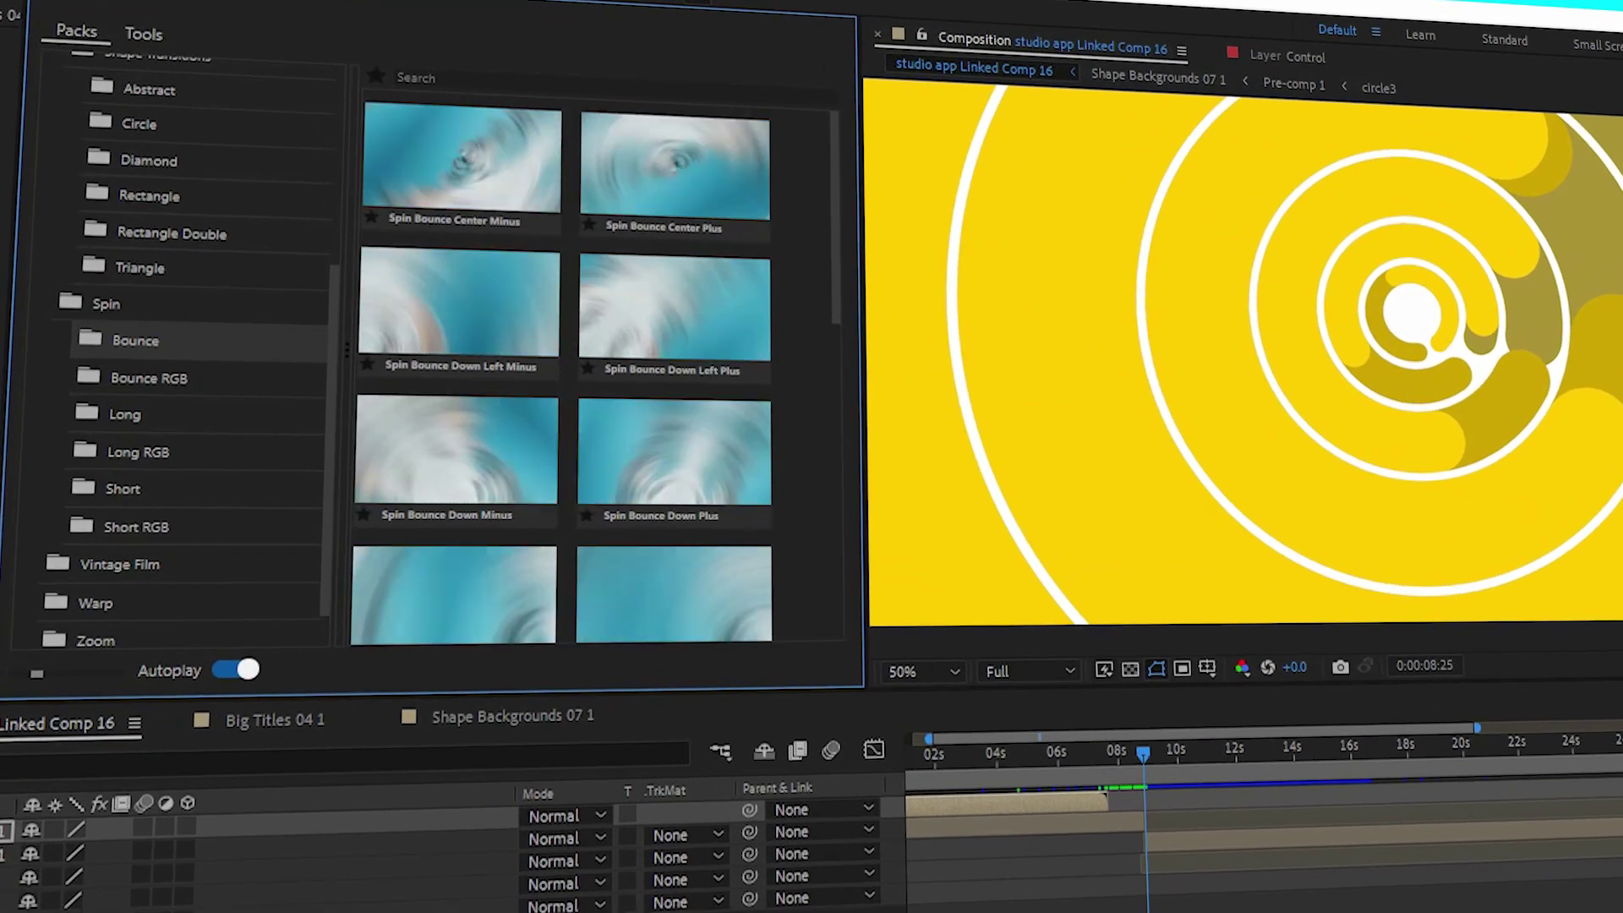
left_click(125, 414)
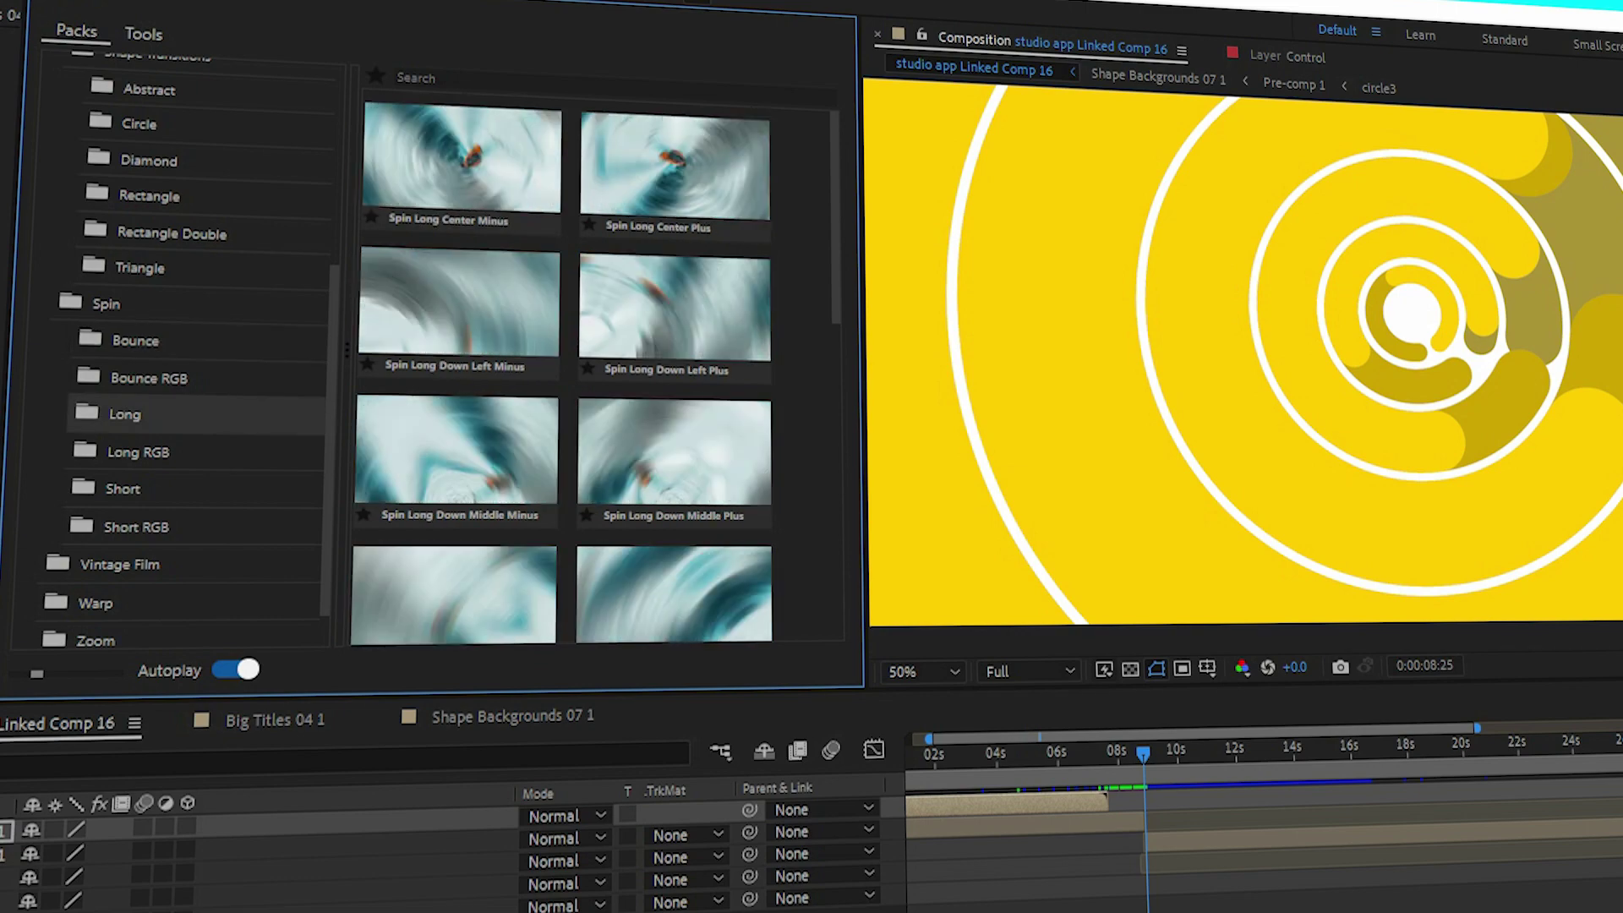
left_click(135, 340)
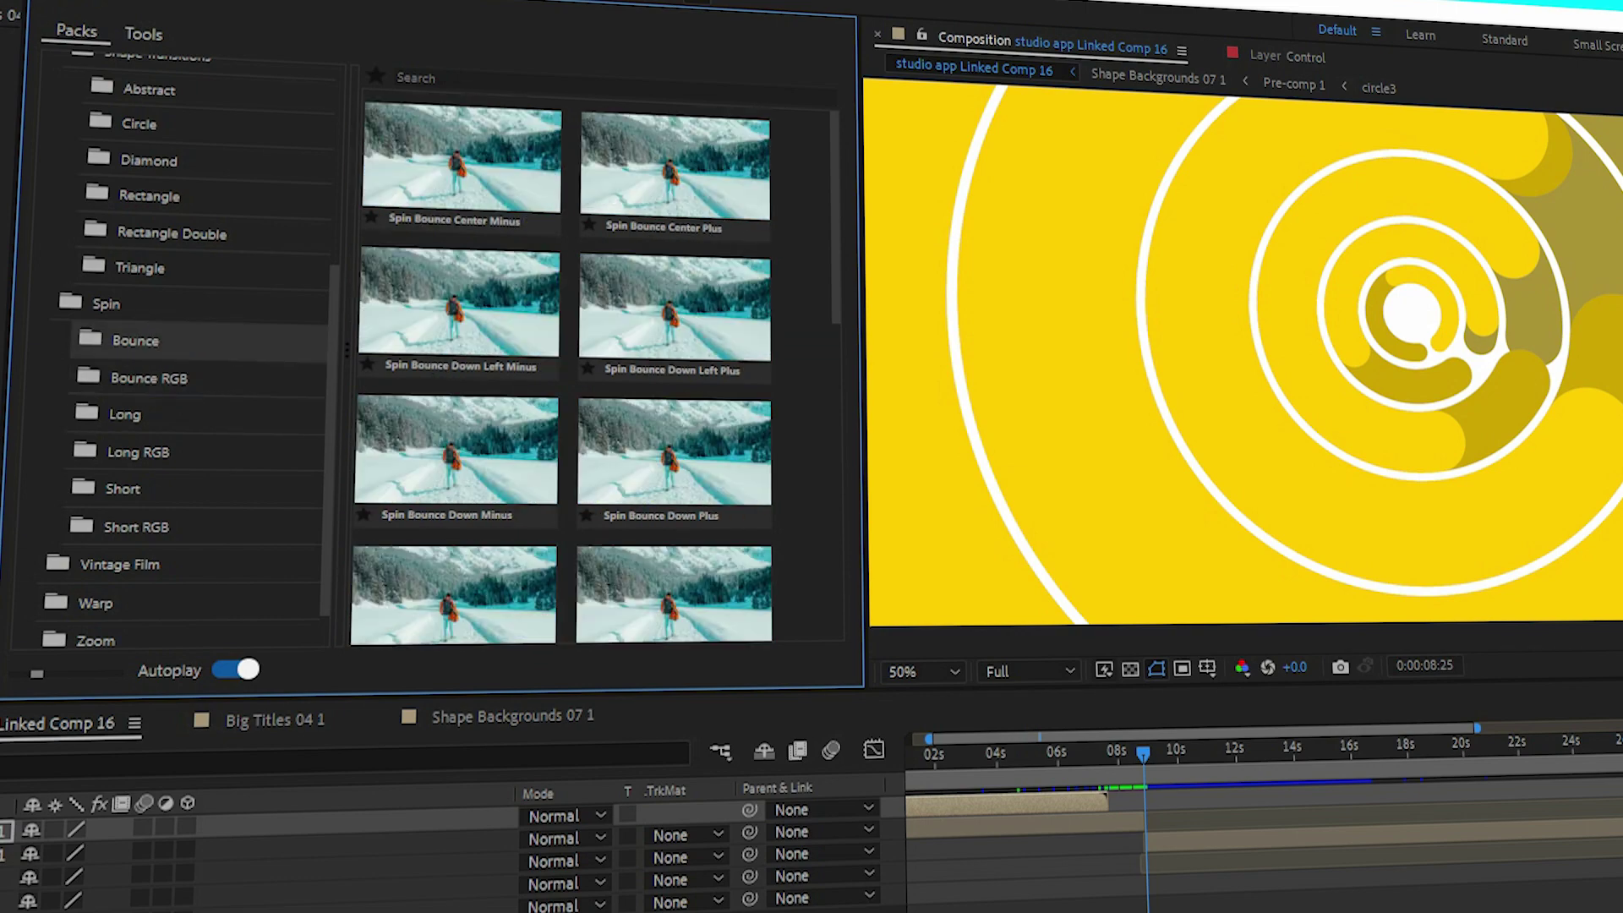
left_click(106, 304)
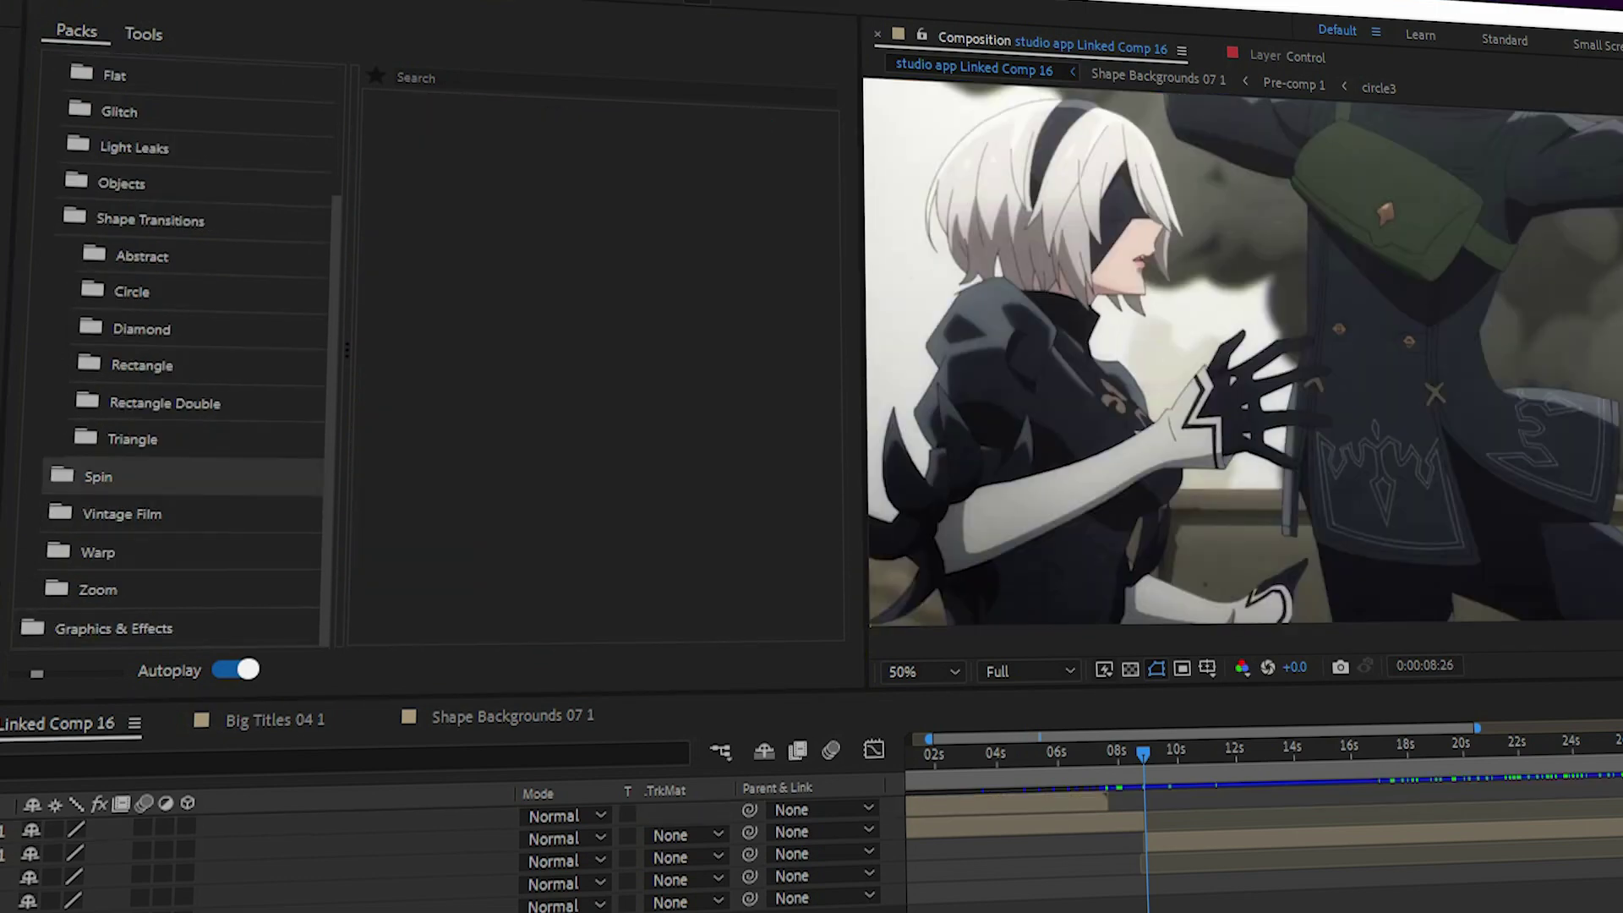
left_click(98, 476)
left_click(135, 340)
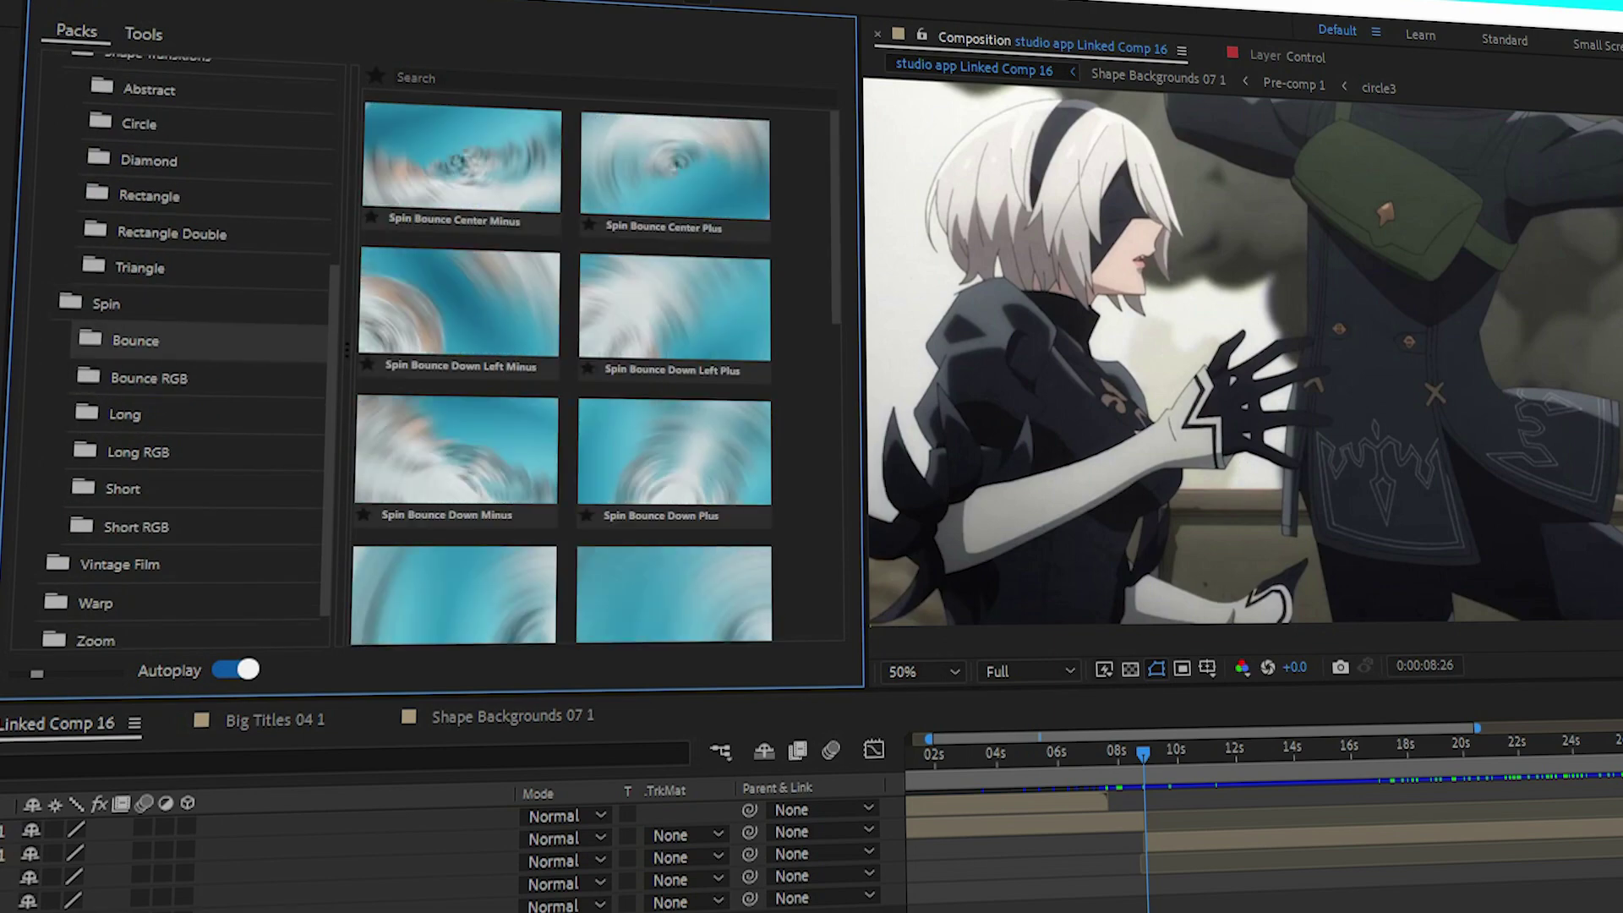
left_click(813, 663)
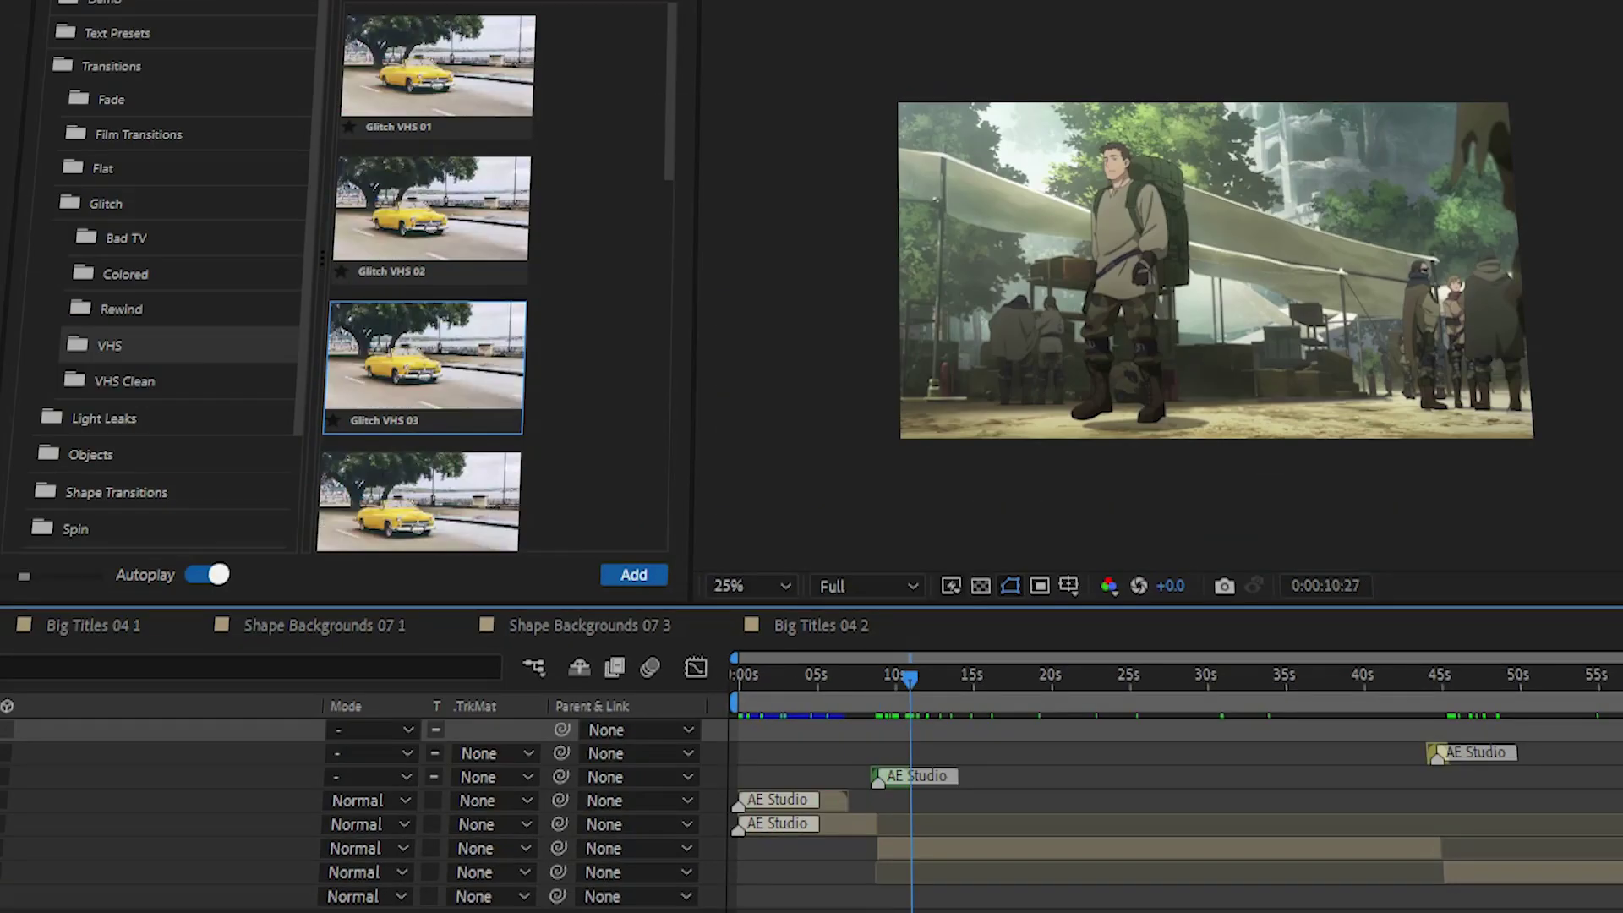
Step: Add the Lower Thirds Corporate 07 preset from Graphics & Effects to the comp
left_click(99, 492)
left_click(118, 309)
left_click(159, 345)
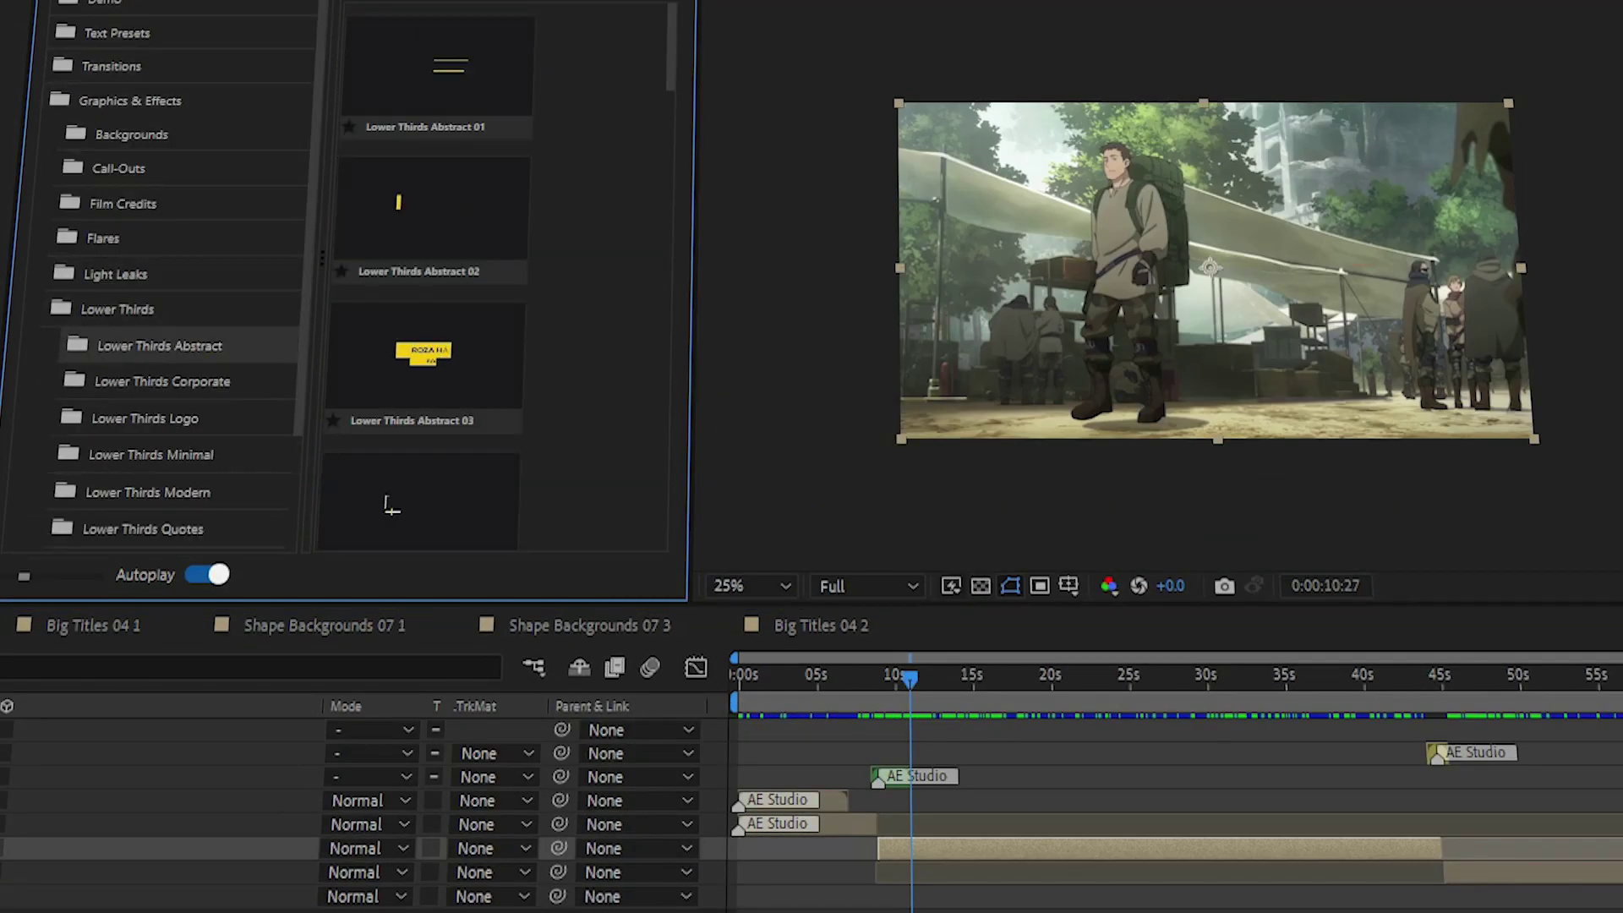
scroll(431, 271, "down", 2)
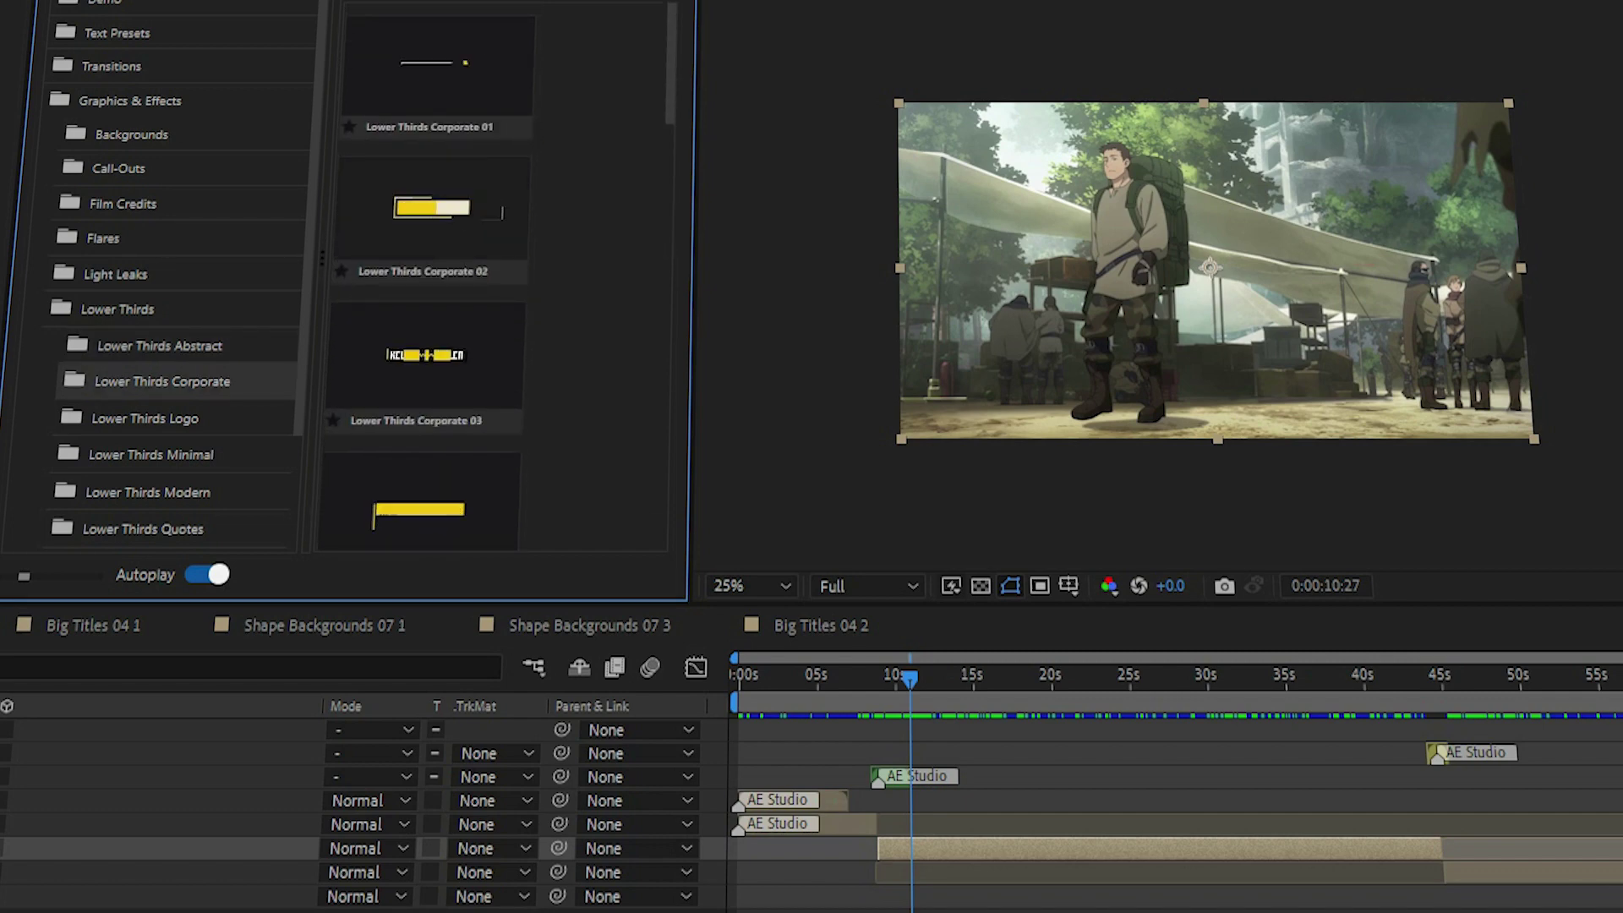
left_click(161, 381)
left_click(633, 575)
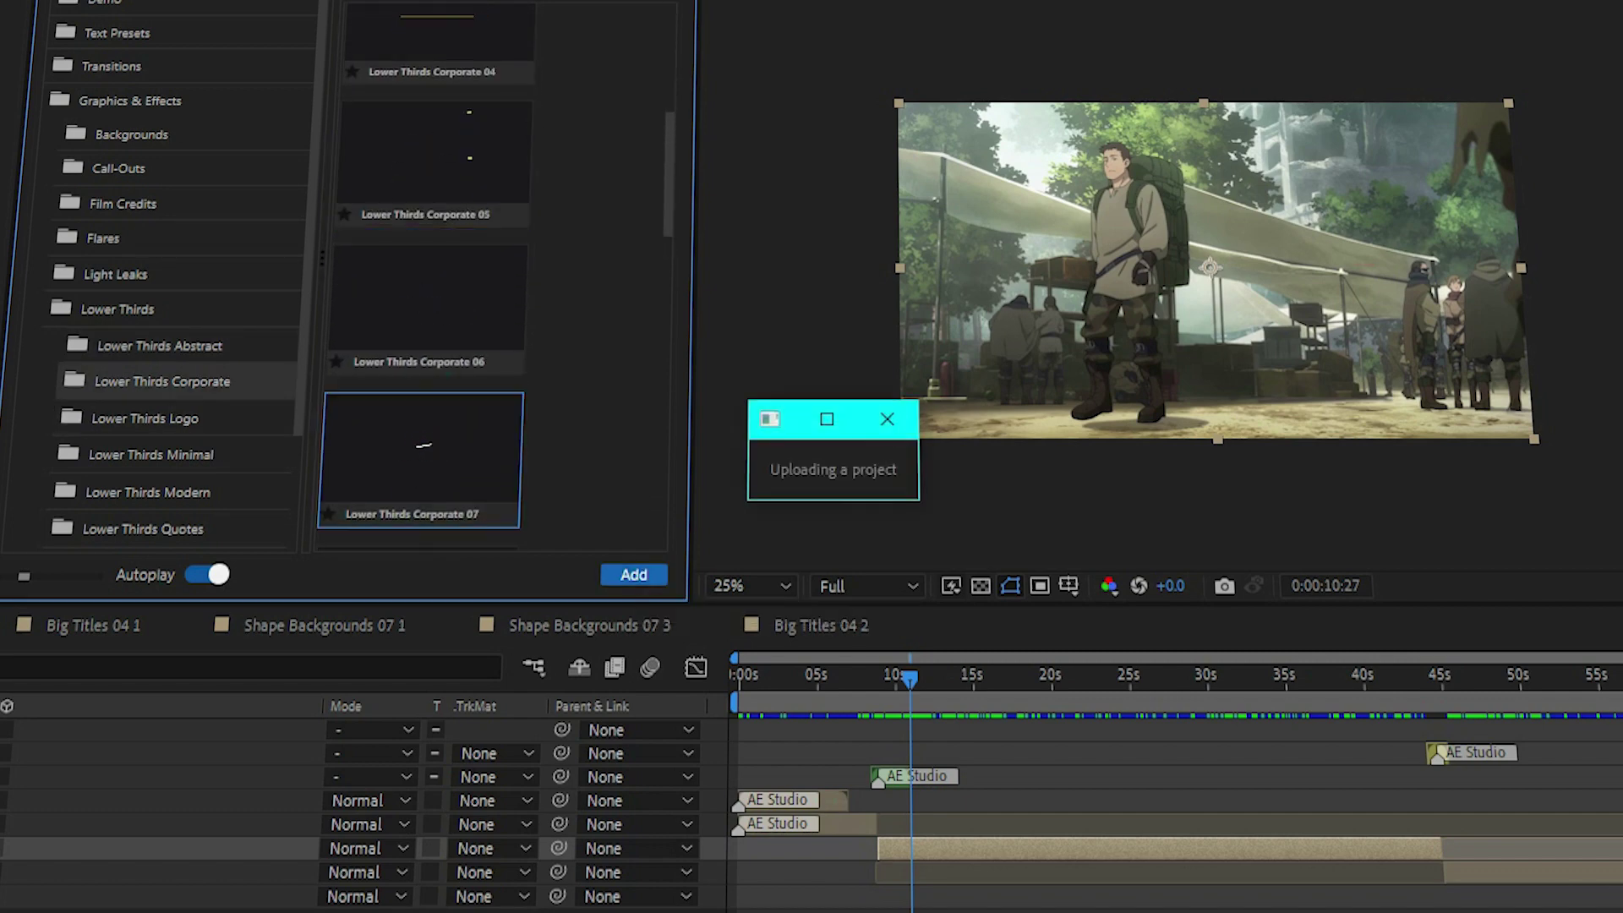